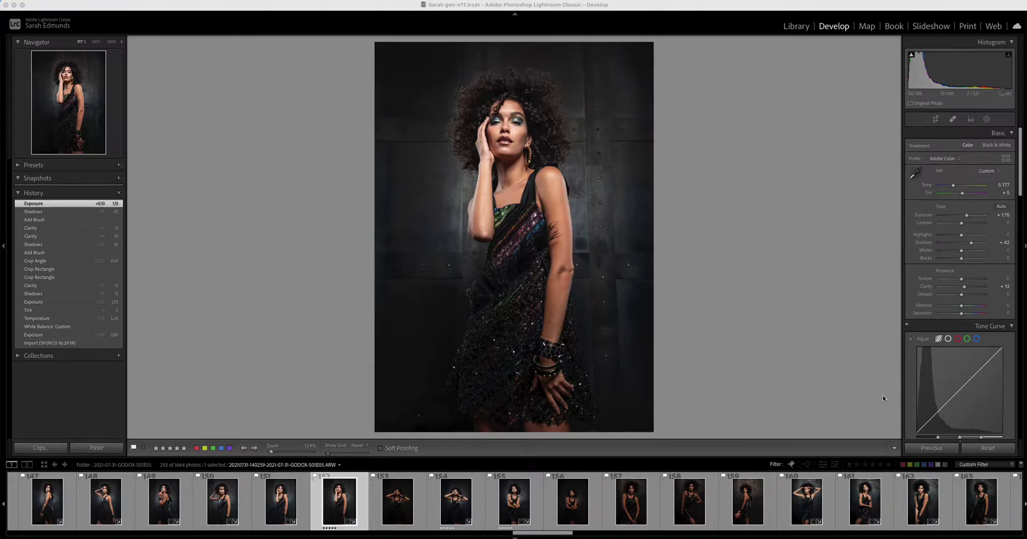
Reset all develop settings of the portrait and raise its exposure to +1.05.
{"action": "left_click", "coordinate": [988, 451]}
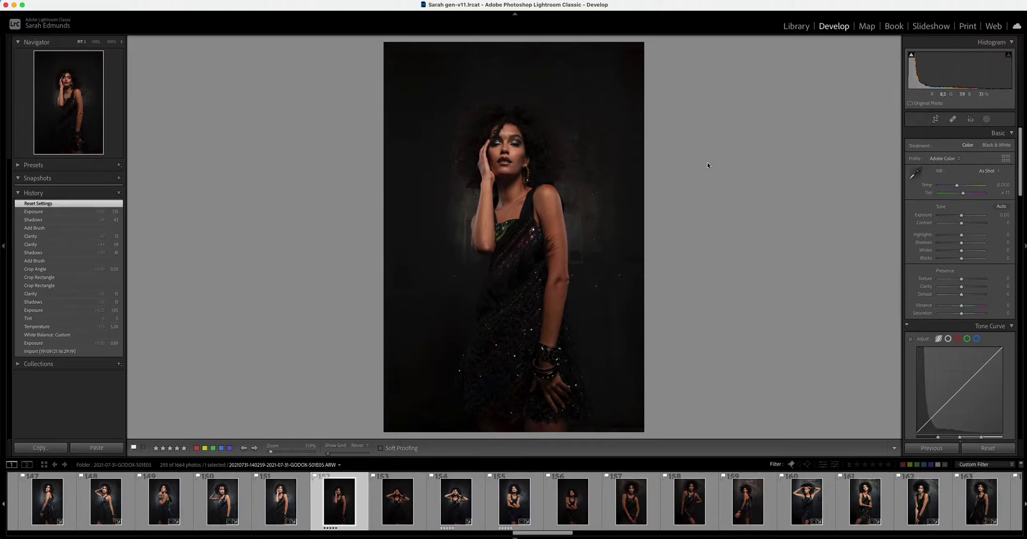
{"action": "left_click_drag", "start_coordinate": [961, 215], "coordinate": [967, 217]}
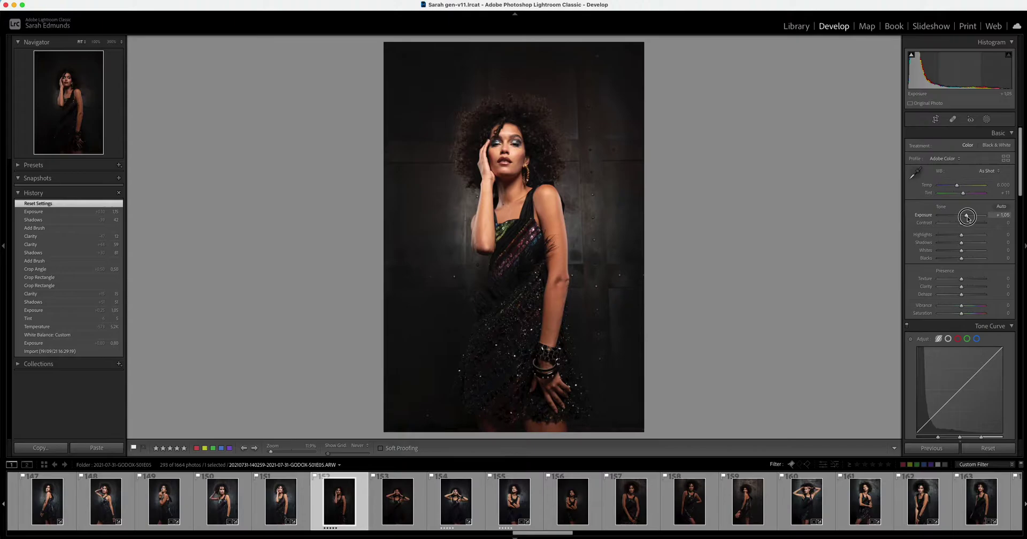
{"action": "left_click_drag", "start_coordinate": [966, 217], "coordinate": [966, 217]}
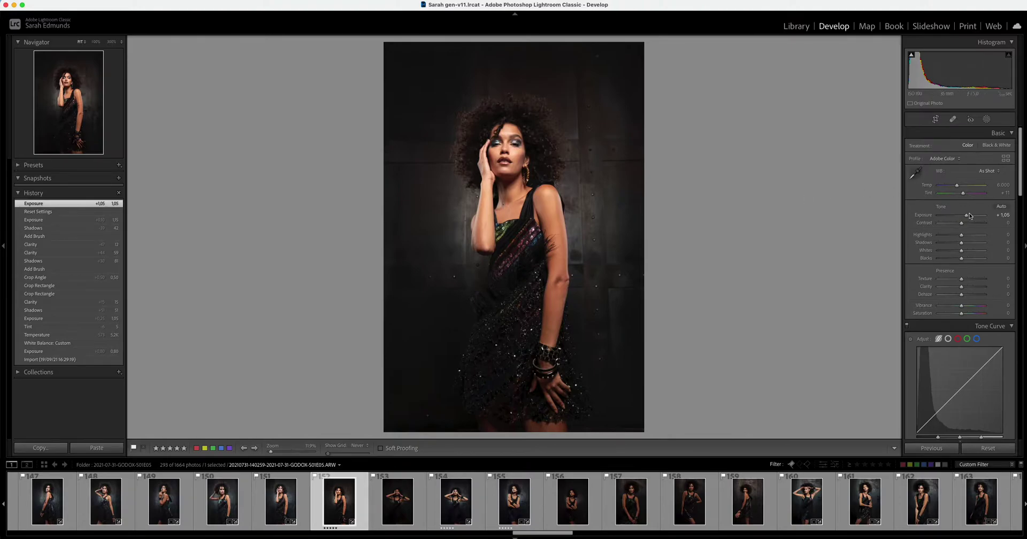
Set the white balance to temperature 5266 and tint 0, the shadows to +75 and the blacks to -5.
{"action": "left_click_drag", "start_coordinate": [957, 186], "coordinate": [961, 194]}
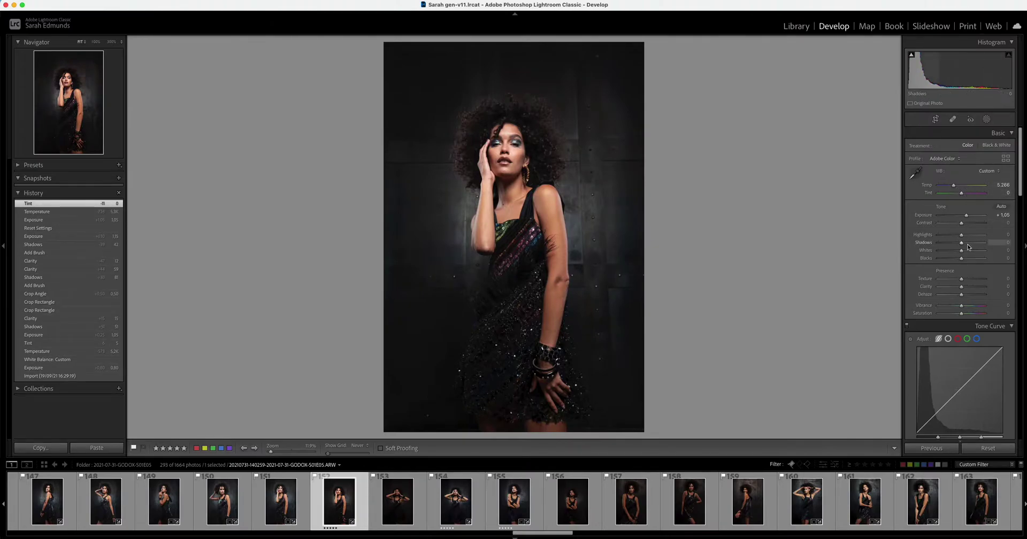
{"action": "scroll", "coordinate": [969, 246], "scroll_direction": "up", "scroll_amount": 12}
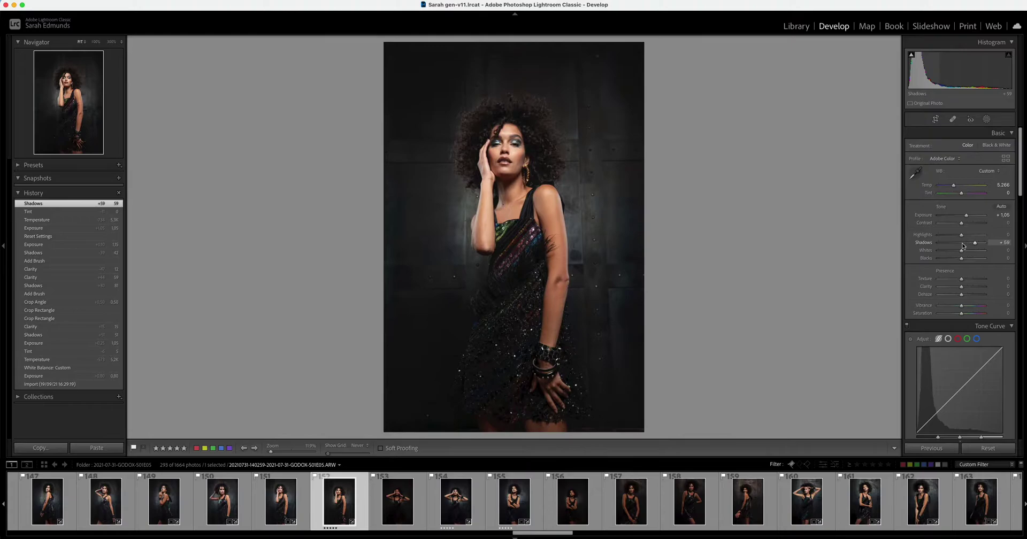
{"action": "left_click_drag", "start_coordinate": [964, 246], "coordinate": [976, 245]}
{"action": "left_click_drag", "start_coordinate": [975, 245], "coordinate": [975, 244]}
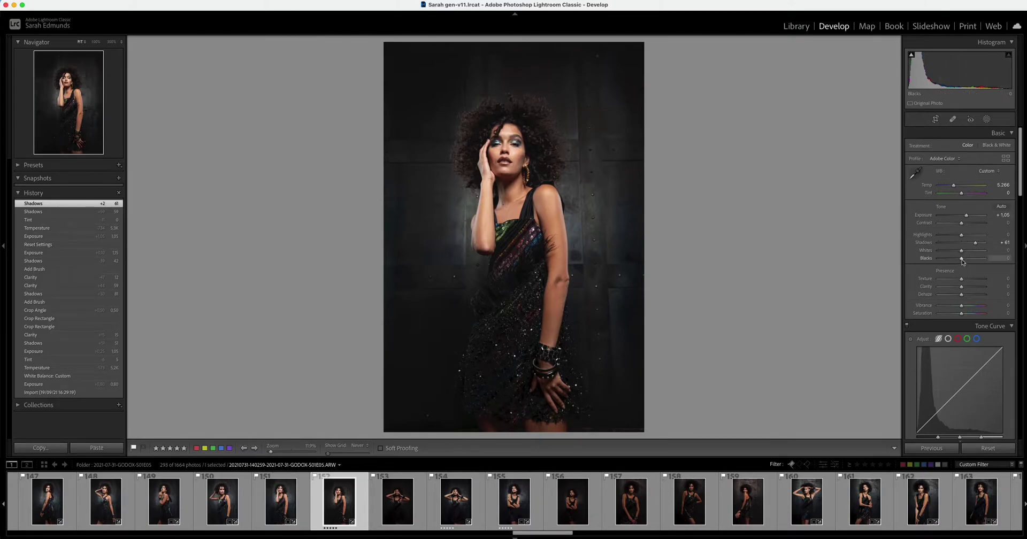
{"action": "left_click_drag", "start_coordinate": [961, 261], "coordinate": [980, 244]}
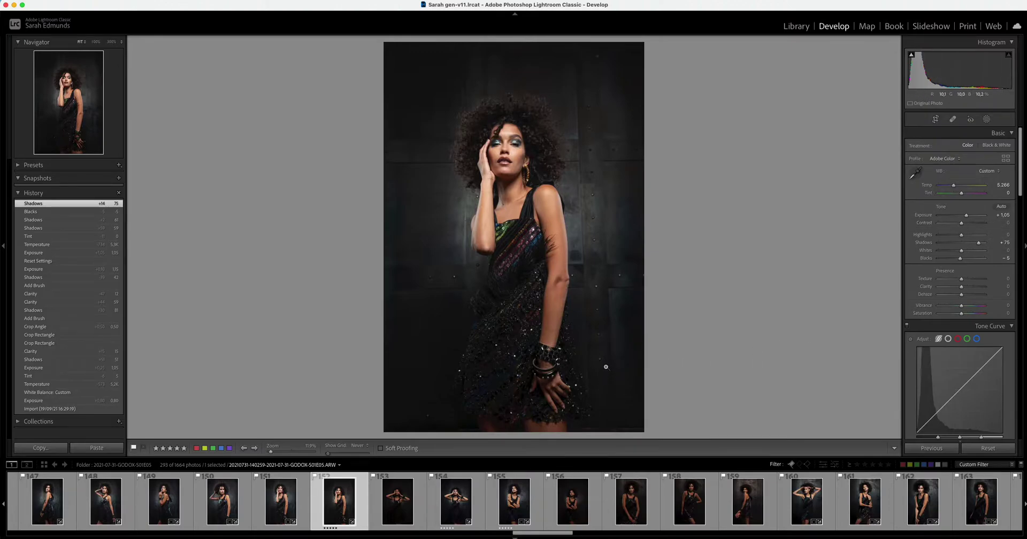
Raise the clarity to +6 and cool the white balance temperature to 5207.
{"action": "mouse_move", "coordinate": [911, 57]}
{"action": "left_click_drag", "start_coordinate": [961, 287], "coordinate": [963, 288]}
{"action": "left_click", "coordinate": [1002, 186]}
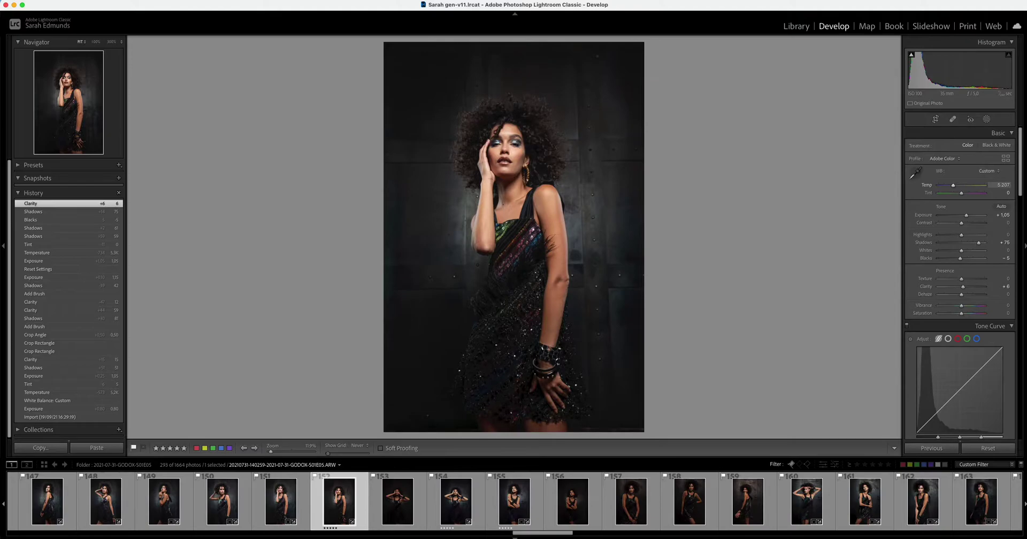
Crop the portrait to the 5 x 7 aspect ratio.
{"action": "left_click", "coordinate": [935, 120]}
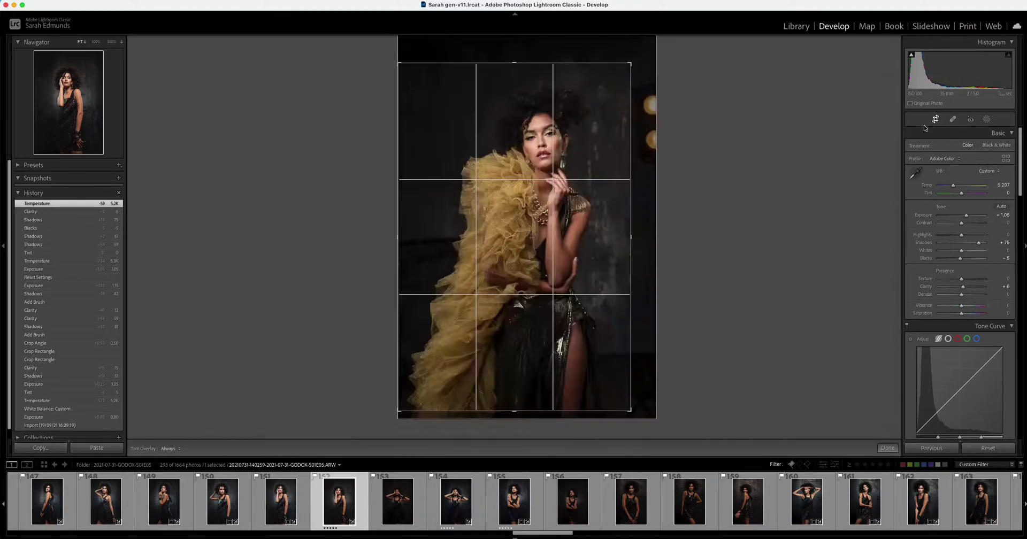
{"action": "left_click", "coordinate": [988, 148]}
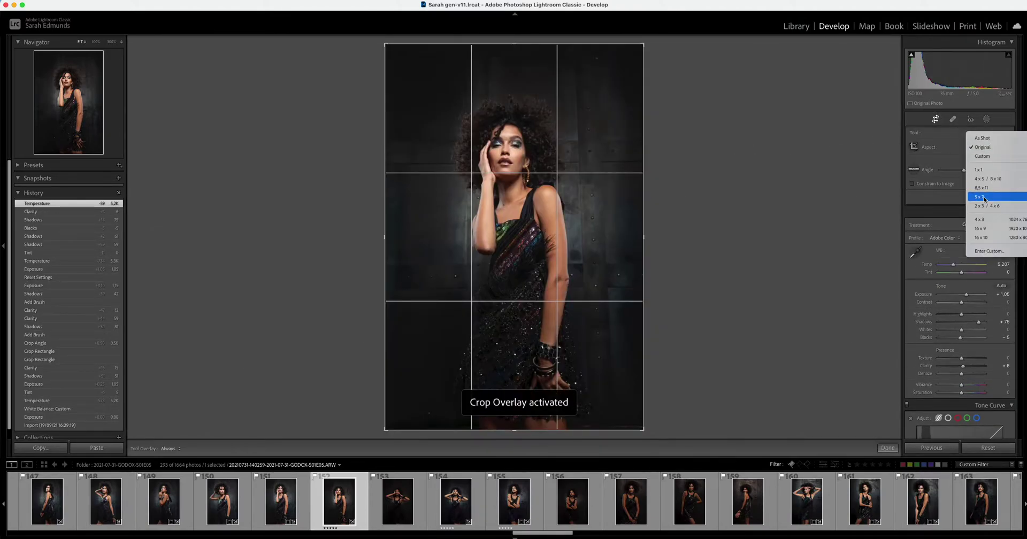
{"action": "left_click", "coordinate": [984, 198]}
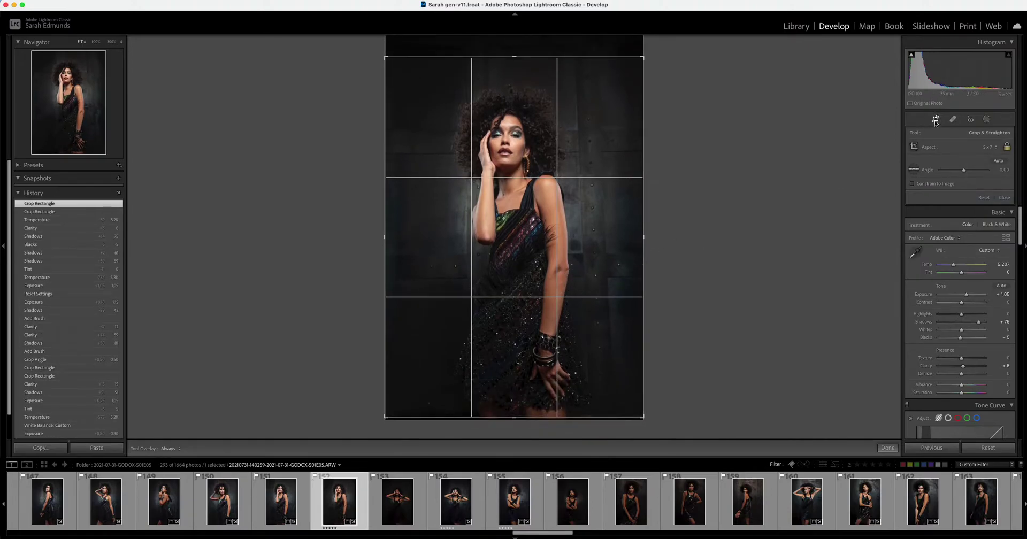
{"action": "key", "text": "d"}
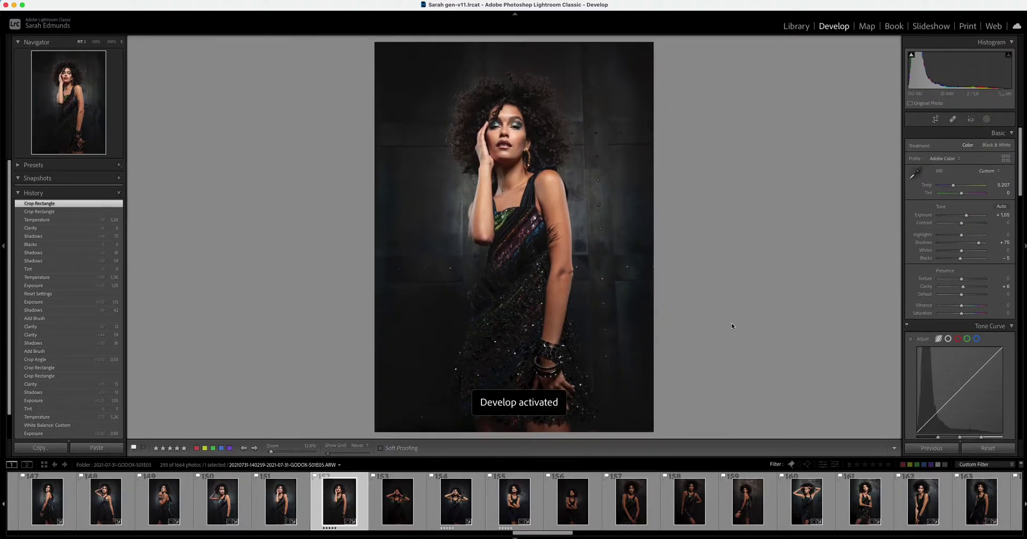
Straighten the crop by rotating the portrait to an angle of 0.25.
{"action": "left_click", "coordinate": [935, 119]}
{"action": "left_click_drag", "start_coordinate": [762, 216], "coordinate": [762, 216]}
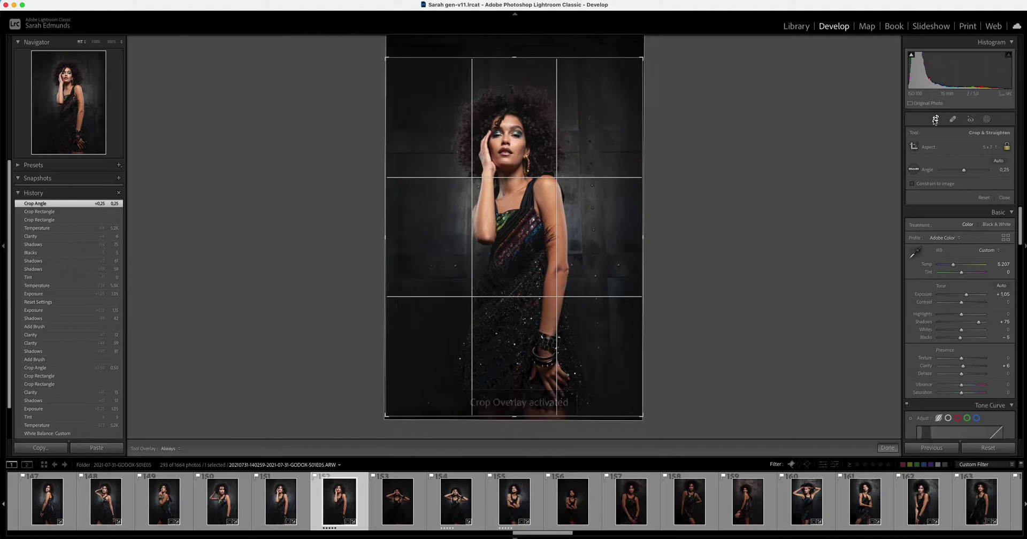
{"action": "key", "text": "d"}
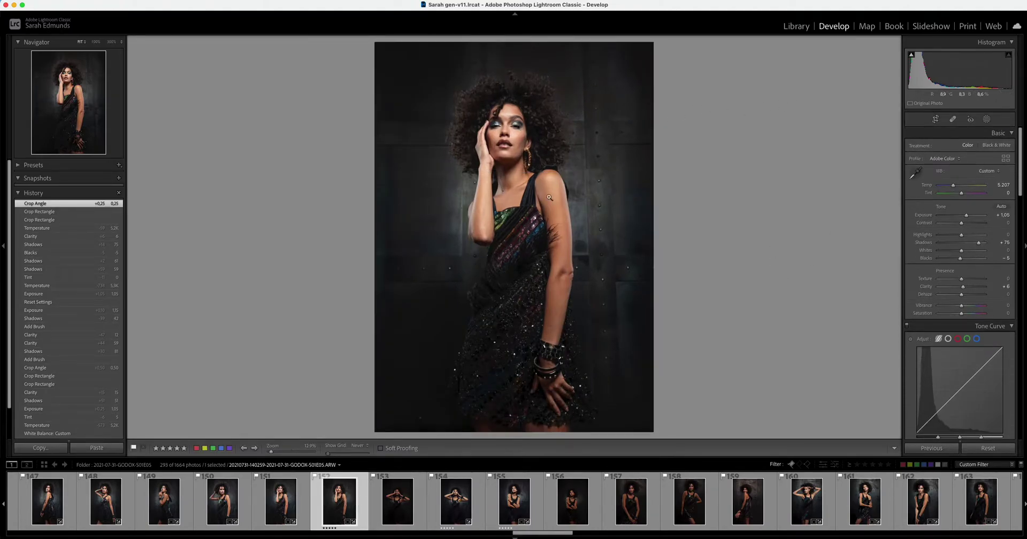
Inspect the model's face, arm and sequinned dress at 100% zoom, and return to the full view.
{"action": "left_click", "coordinate": [498, 131]}
{"action": "left_click_drag", "start_coordinate": [499, 165], "coordinate": [422, 109]}
{"action": "scroll", "coordinate": [422, 109], "scroll_direction": "down", "scroll_amount": 10}
{"action": "scroll", "coordinate": [422, 109], "scroll_direction": "right", "scroll_amount": 5}
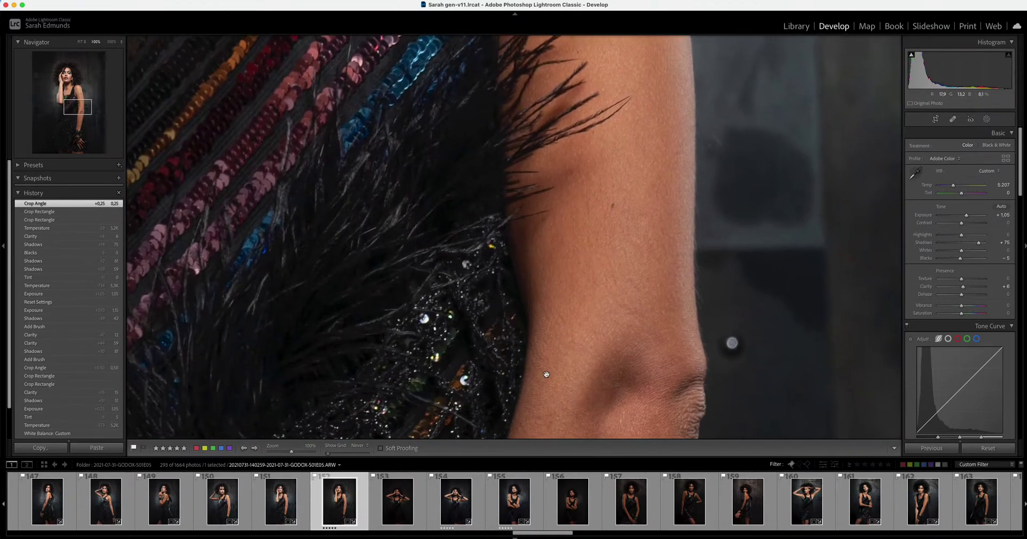
{"action": "scroll", "coordinate": [534, 290], "scroll_direction": "down", "scroll_amount": 5}
{"action": "scroll", "coordinate": [534, 289], "scroll_direction": "left", "scroll_amount": 3}
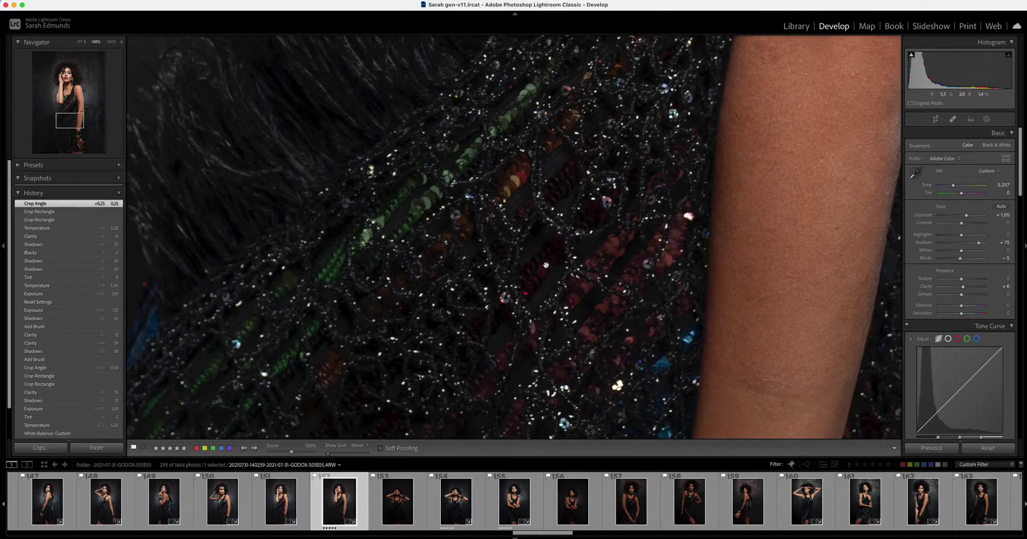
{"action": "left_click", "coordinate": [543, 273]}
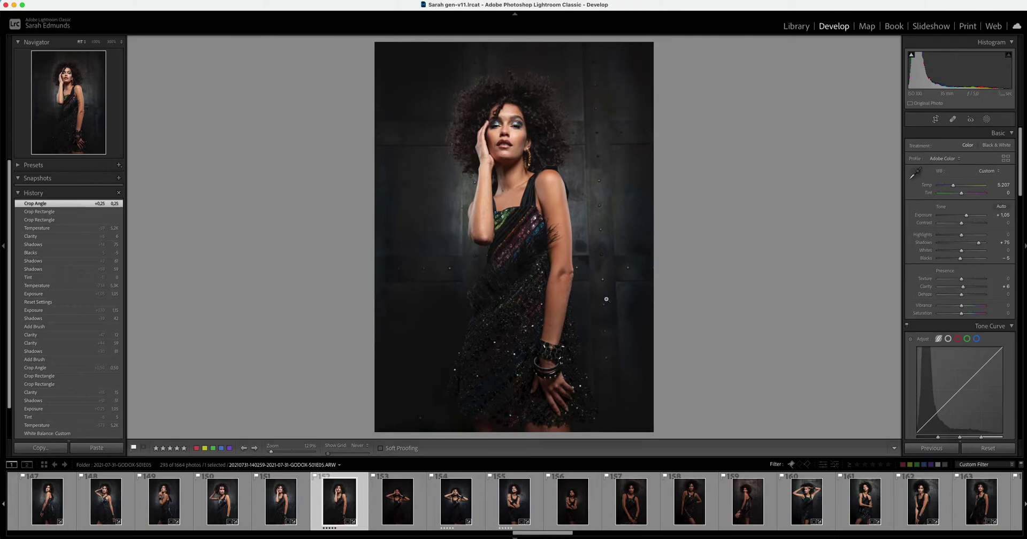
Apply the black-and-white Grace profile from the Love BW set and reduce its amount to 69.
{"action": "left_click", "coordinate": [1005, 158]}
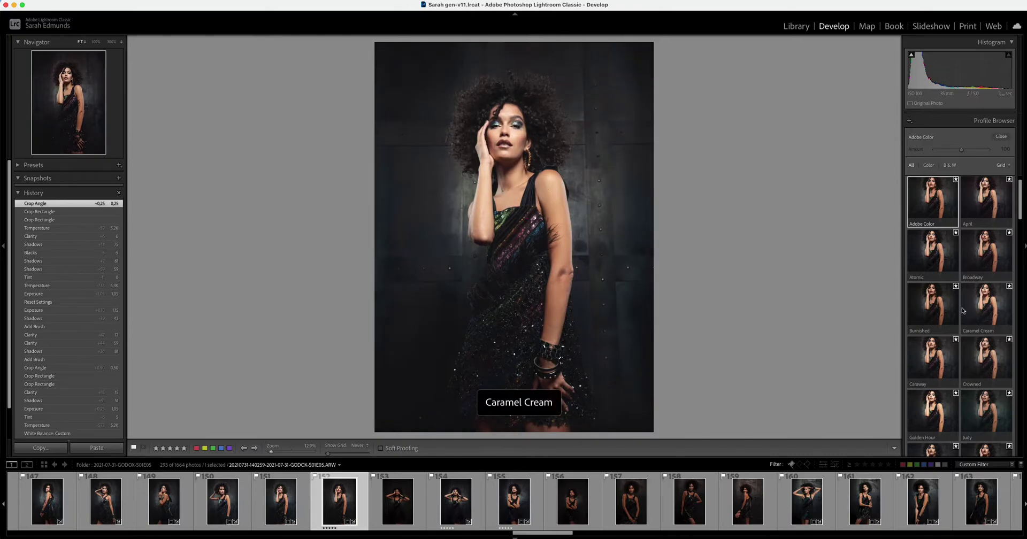
{"action": "left_click_drag", "start_coordinate": [1020, 208], "coordinate": [1021, 282]}
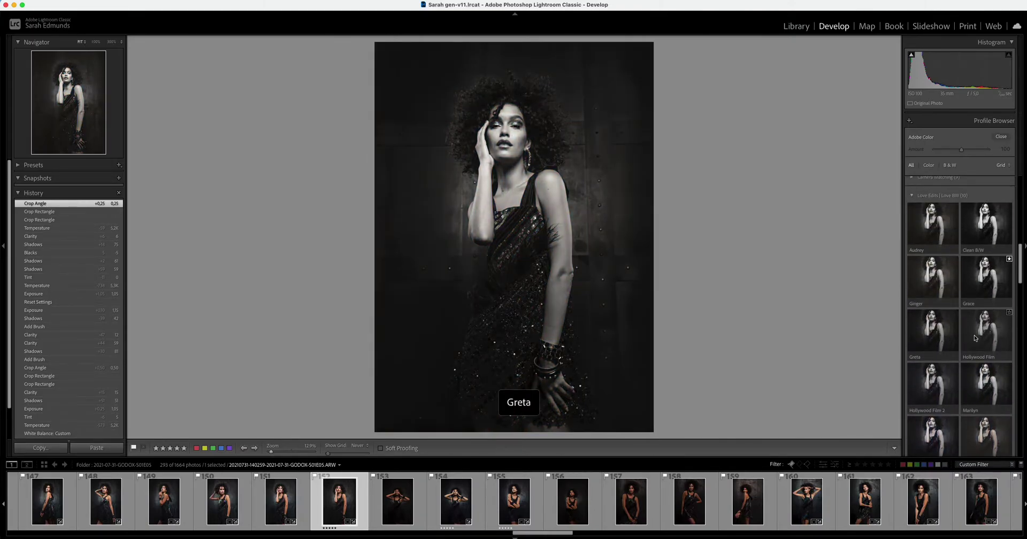
{"action": "left_click", "coordinate": [987, 288]}
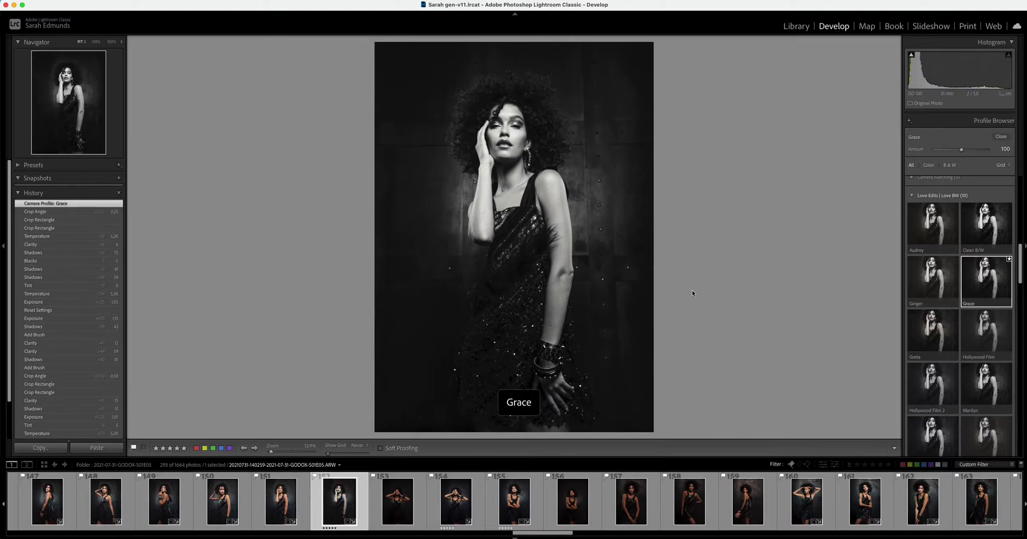
{"action": "mouse_move", "coordinate": [961, 150]}
{"action": "left_mouse_down"}
{"action": "mouse_move", "coordinate": [925, 151]}
{"action": "mouse_move", "coordinate": [954, 151]}
{"action": "left_mouse_up"}
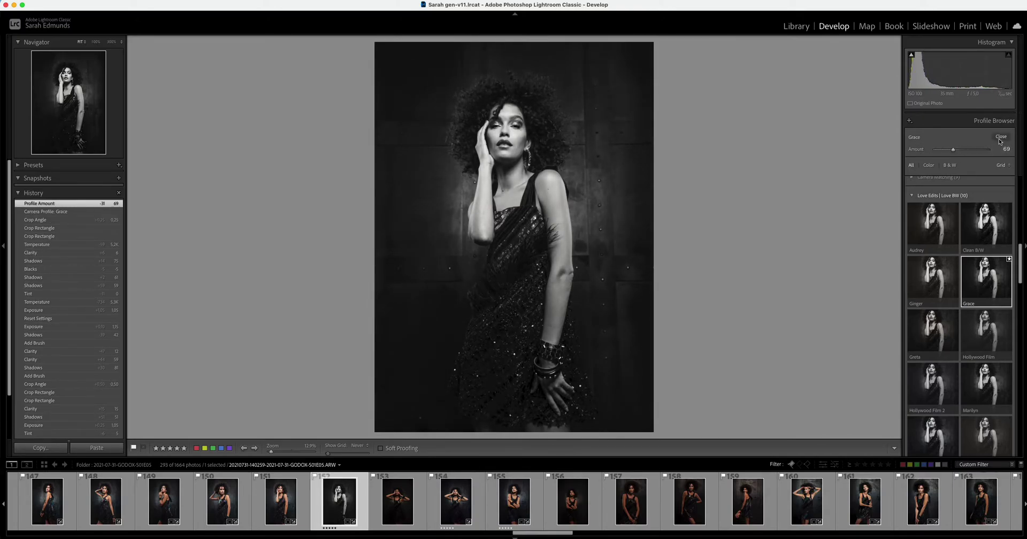
{"action": "left_click", "coordinate": [1001, 137]}
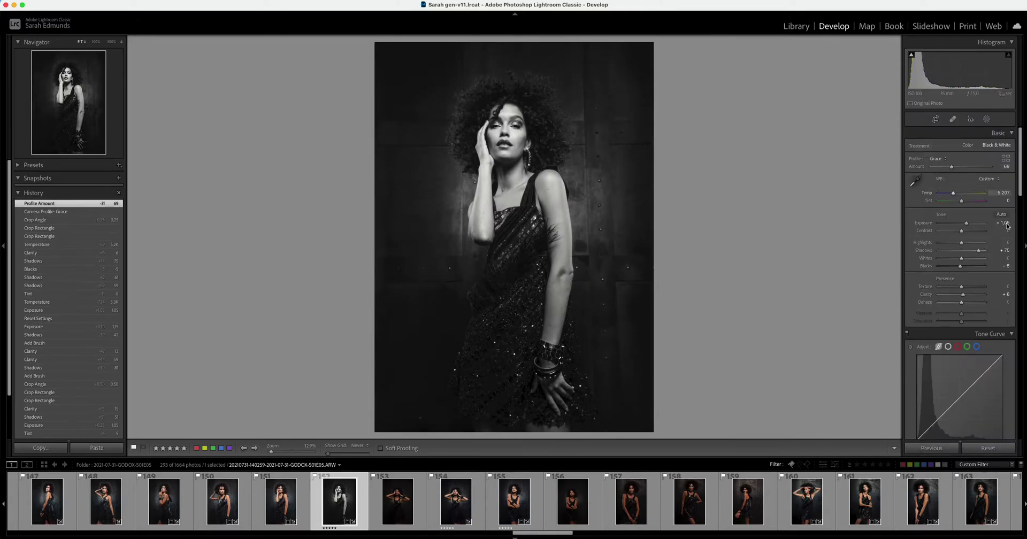
Browse the black-and-white and color profiles, and switch the portrait back to the favorite Adobe Color profile.
{"action": "left_click", "coordinate": [1005, 158]}
{"action": "scroll", "coordinate": [1015, 273], "scroll_direction": "up", "scroll_amount": 2}
{"action": "scroll", "coordinate": [1015, 272], "scroll_direction": "down", "scroll_amount": 10}
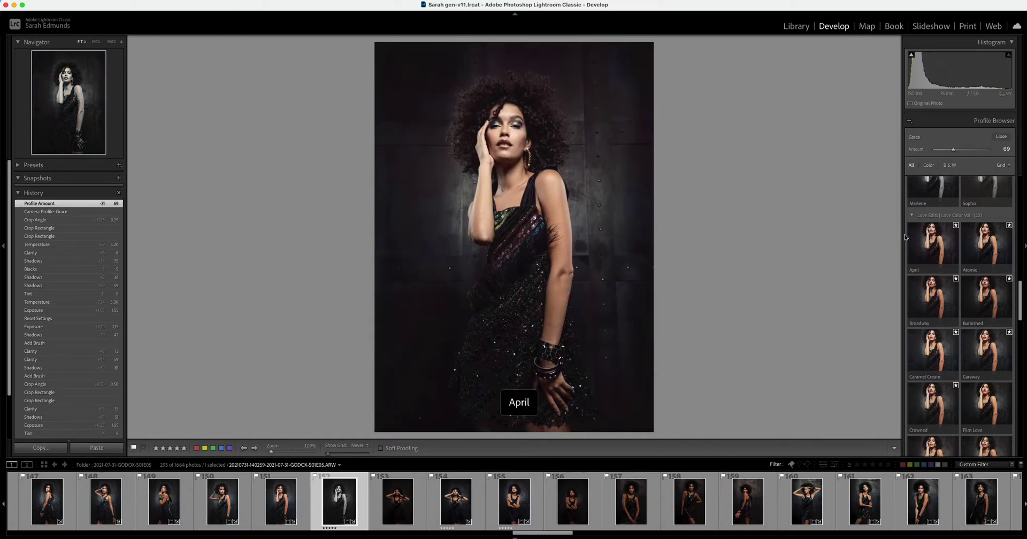
{"action": "left_click", "coordinate": [1004, 137]}
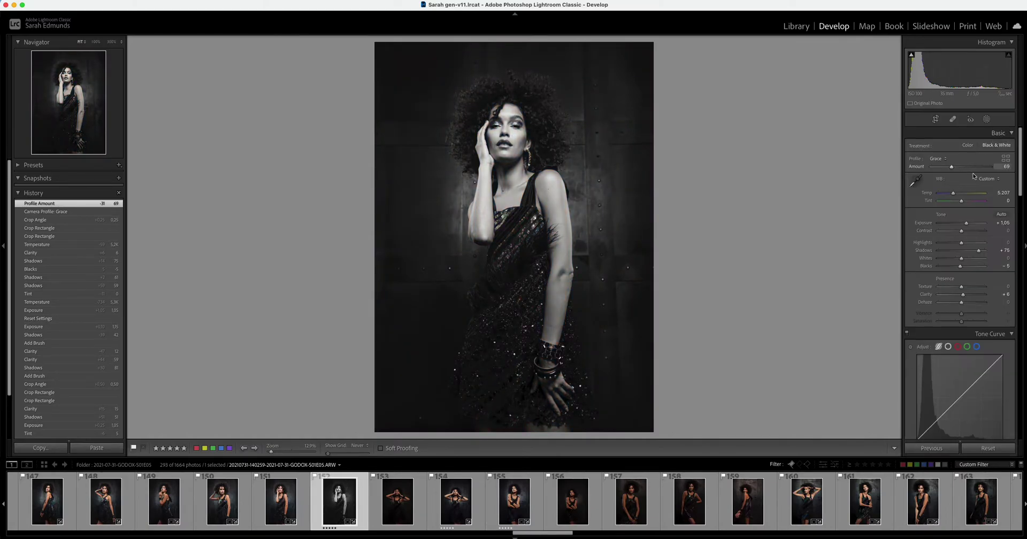
{"action": "left_click", "coordinate": [1006, 161]}
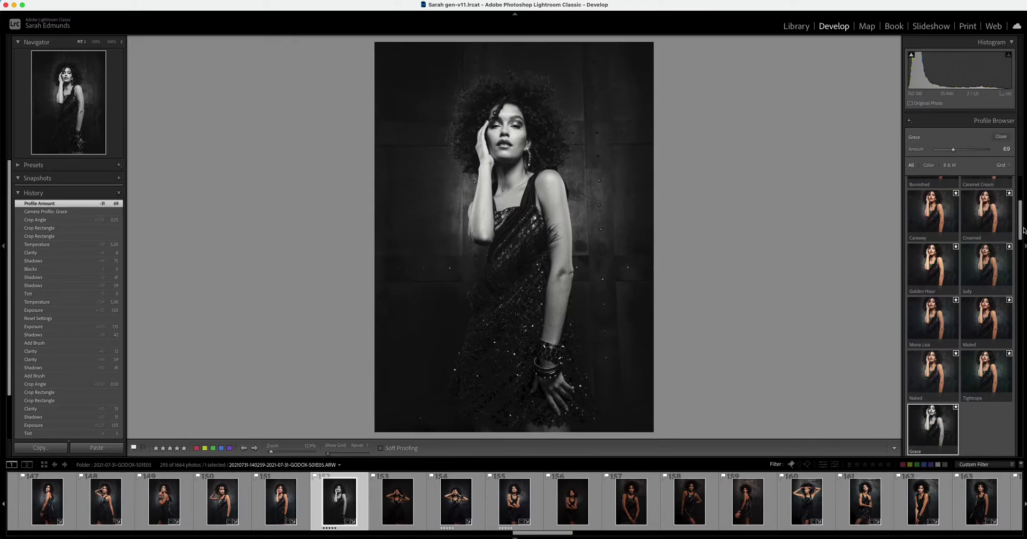
{"action": "scroll", "coordinate": [1019, 196], "scroll_direction": "up", "scroll_amount": 2}
{"action": "scroll", "coordinate": [1019, 195], "scroll_direction": "up", "scroll_amount": 2}
{"action": "left_click", "coordinate": [932, 217]}
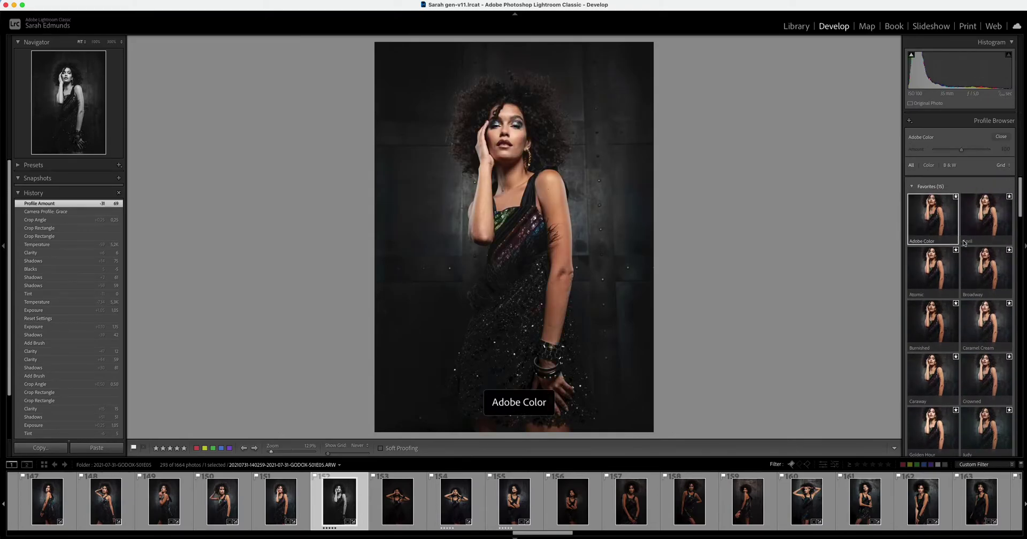
{"action": "left_click", "coordinate": [999, 138]}
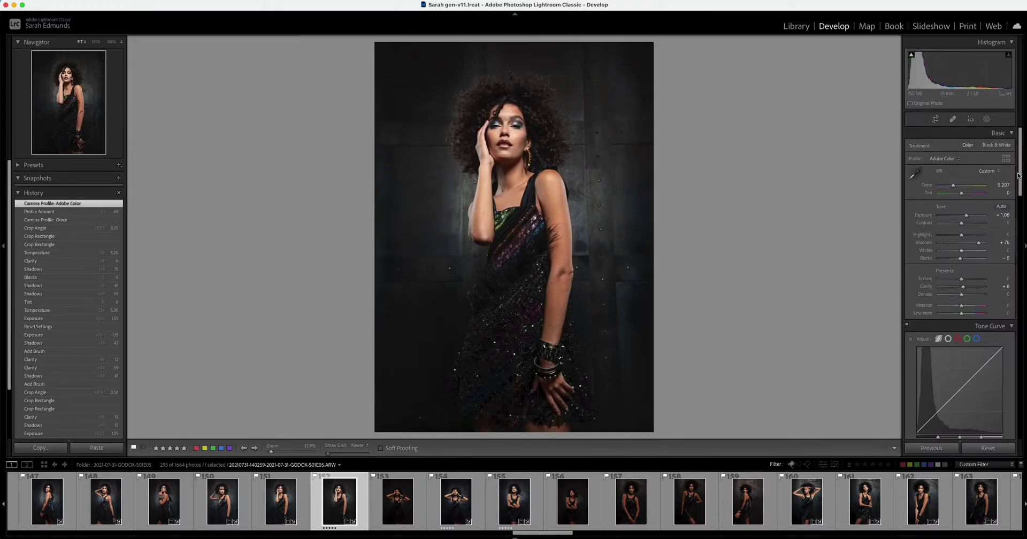
Apply the Burnished profile from the Love Color Vol I set and set the exposure to +0.70.
{"action": "left_click", "coordinate": [1007, 161]}
{"action": "left_click_drag", "start_coordinate": [1020, 198], "coordinate": [1010, 295]}
{"action": "left_click", "coordinate": [985, 313]}
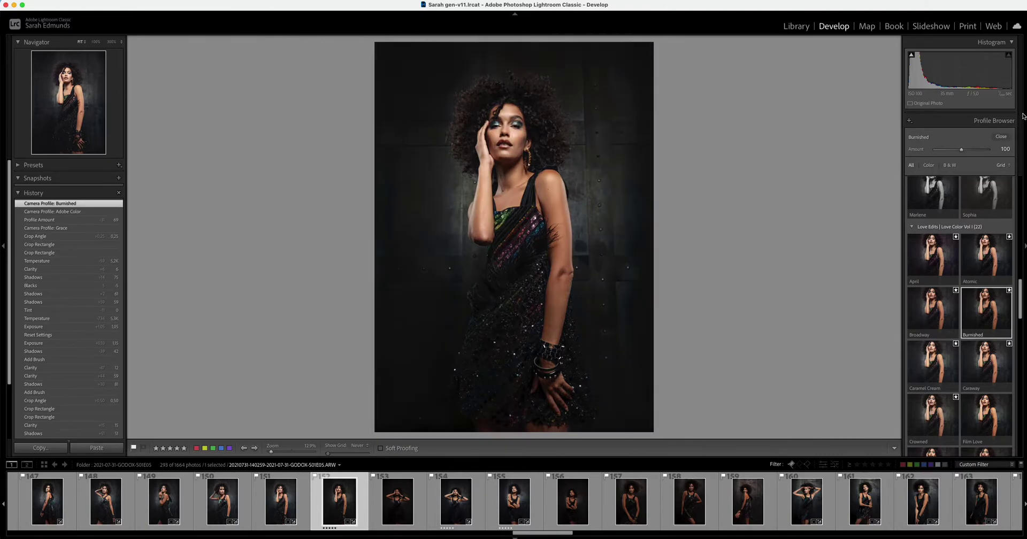
{"action": "left_click", "coordinate": [1001, 137]}
{"action": "left_click_drag", "start_coordinate": [966, 229], "coordinate": [965, 226]}
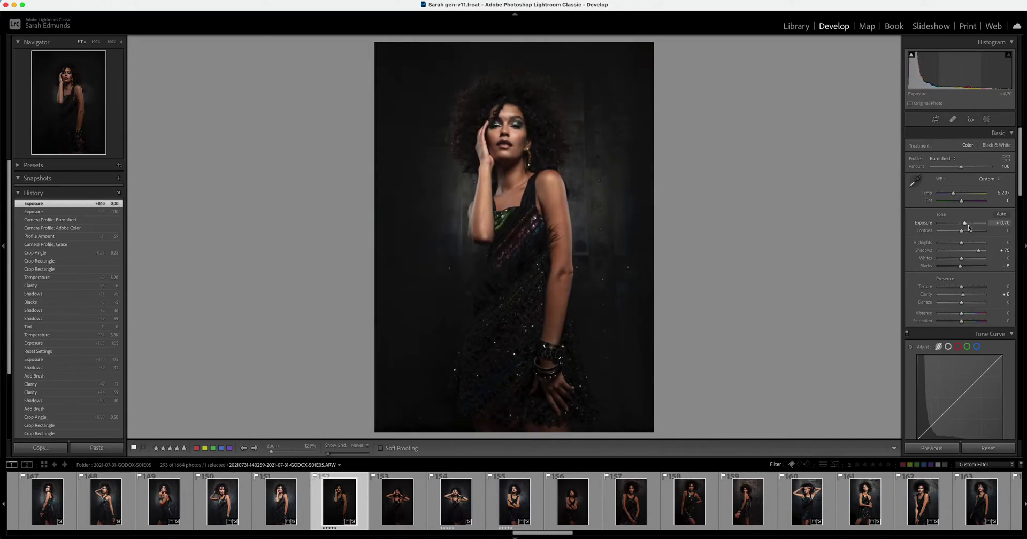
Replace the profile with Golden Hour and reduce its amount to 61.
{"action": "left_click", "coordinate": [1005, 160]}
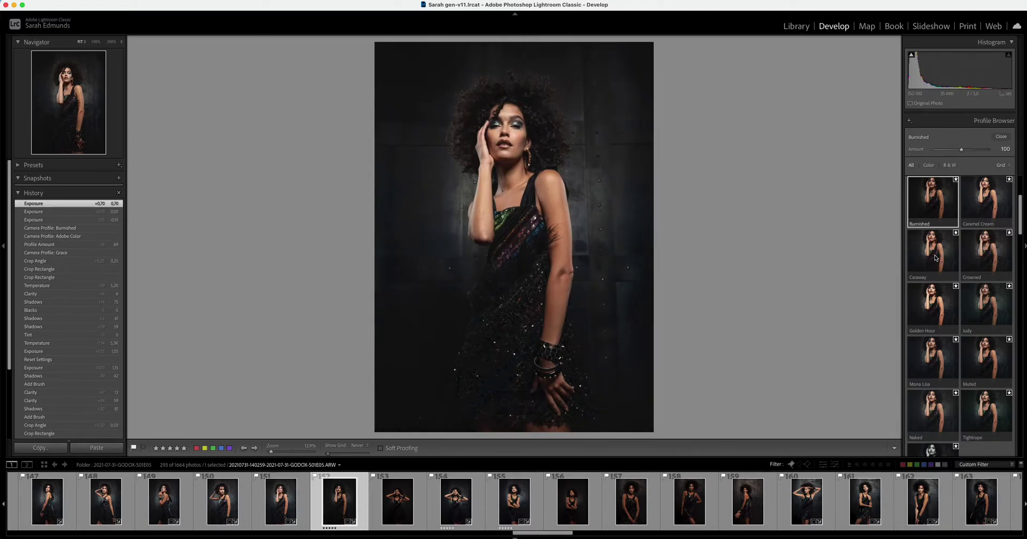
{"action": "left_click", "coordinate": [933, 309]}
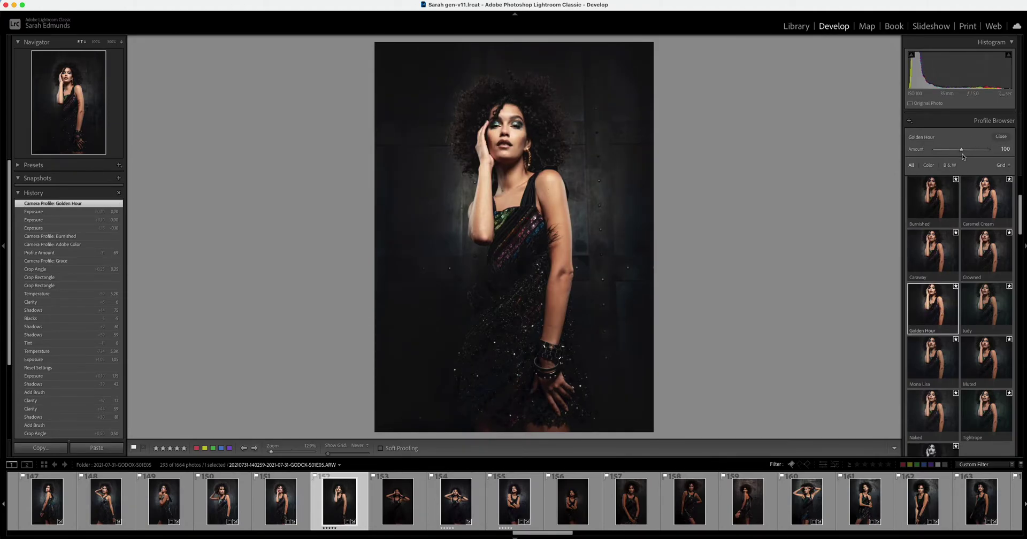
{"action": "left_click_drag", "start_coordinate": [961, 150], "coordinate": [953, 151]}
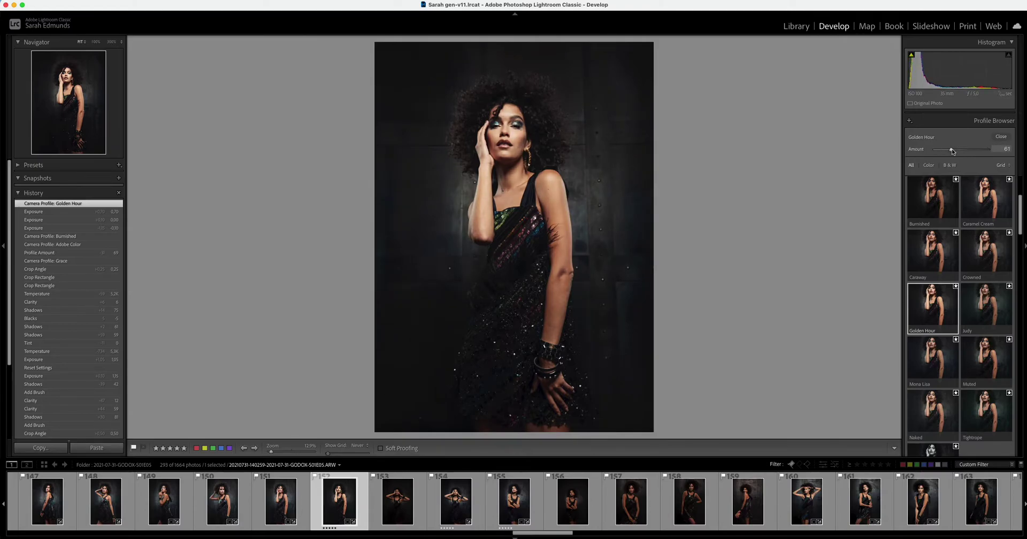
Switch the portrait to the Judy profile and raise the exposure to +1.05.
{"action": "left_click", "coordinate": [986, 314]}
{"action": "left_click", "coordinate": [1000, 137]}
{"action": "left_click_drag", "start_coordinate": [965, 226], "coordinate": [967, 227]}
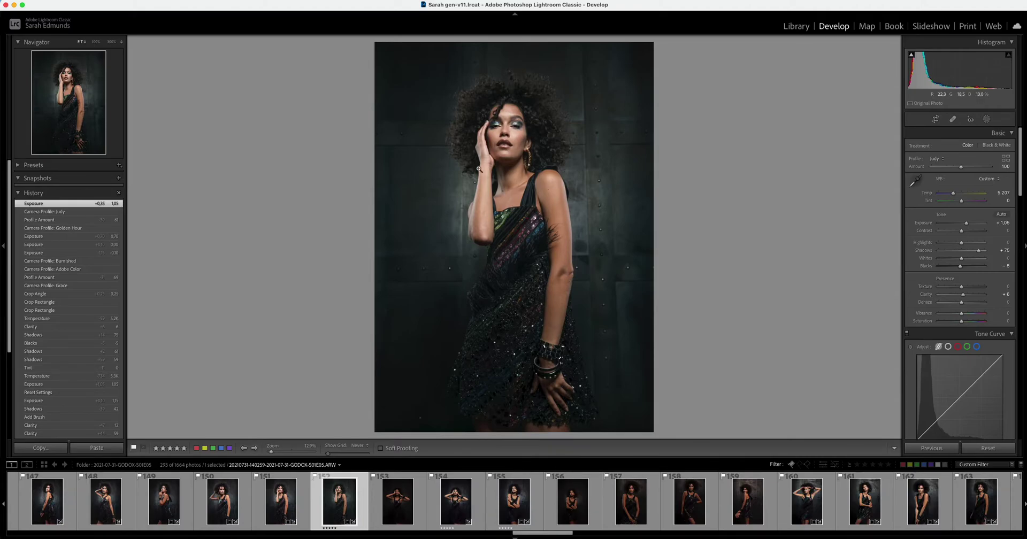
Apply the Muted profile, replace it with Beautiful from the Love Color Vol II set, and set the profile amount to 88.
{"action": "left_click", "coordinate": [1006, 161]}
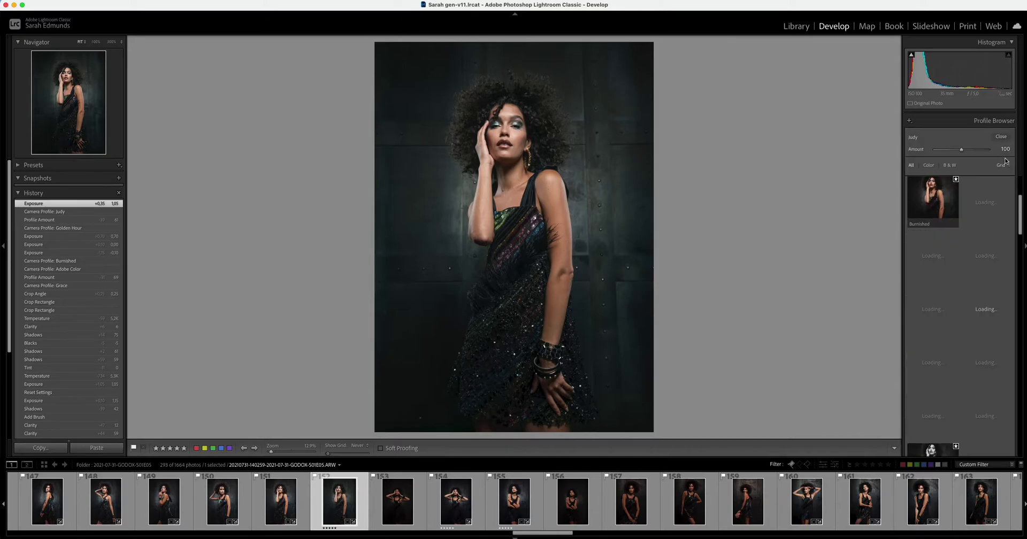
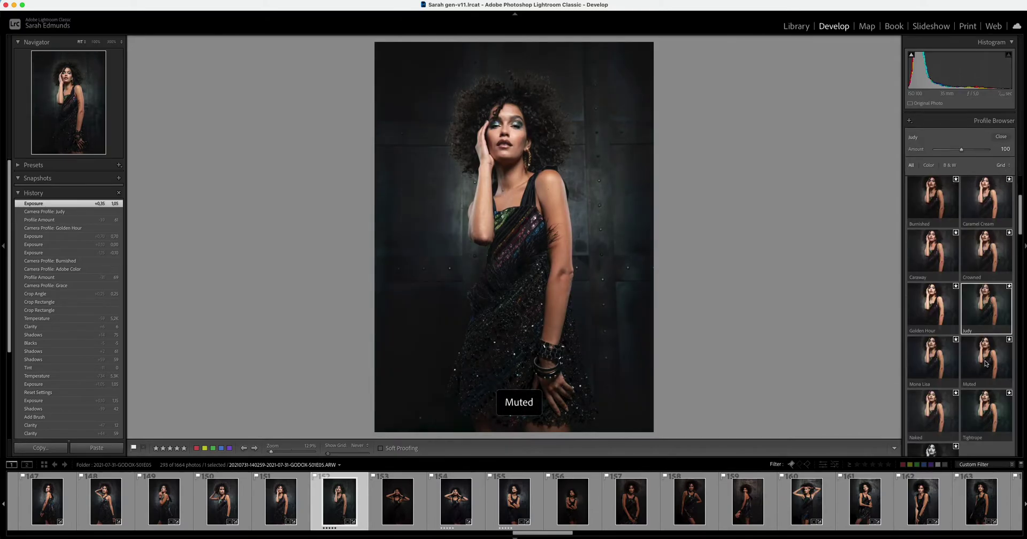
{"action": "left_click", "coordinate": [985, 366]}
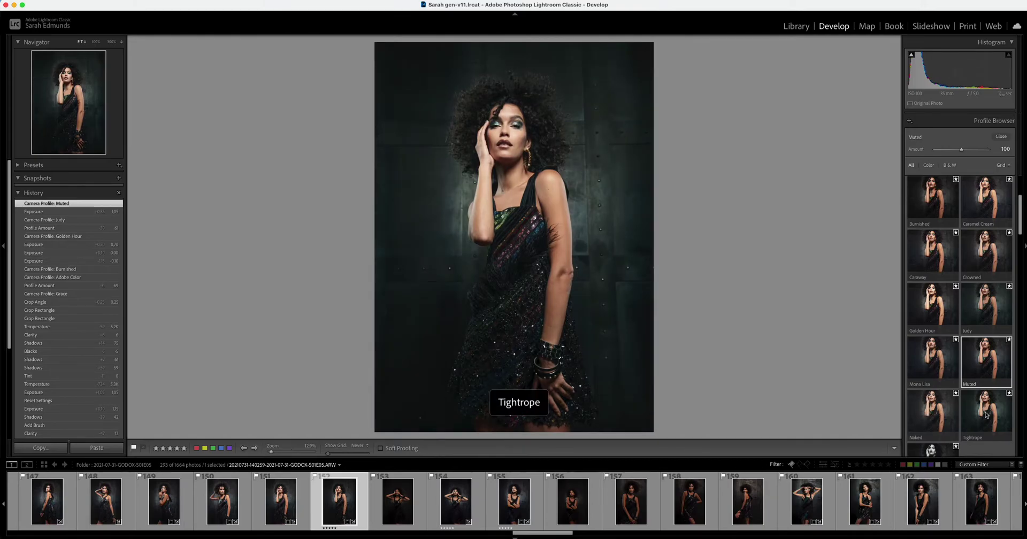
{"action": "scroll", "coordinate": [1006, 224], "scroll_direction": "down", "scroll_amount": 5}
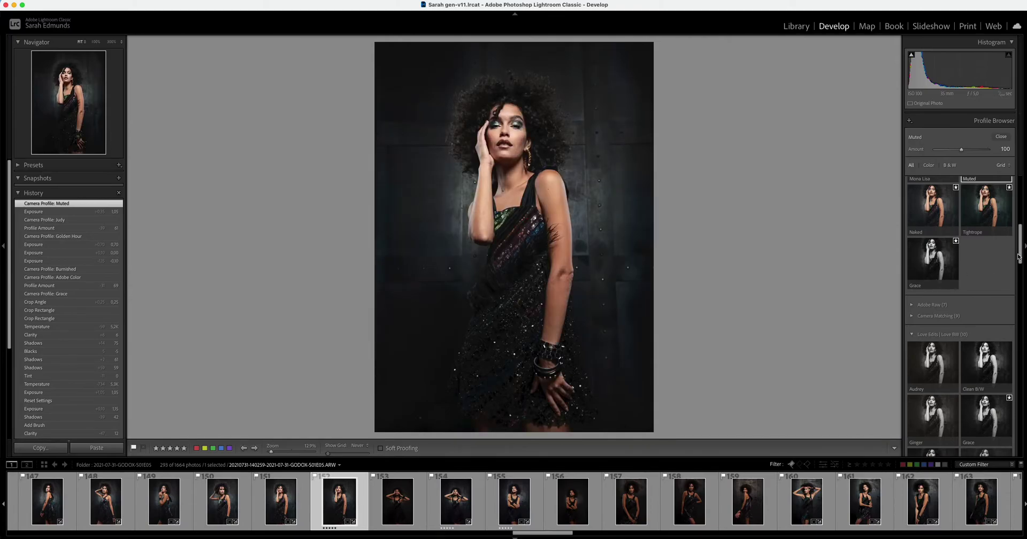
{"action": "left_click_drag", "start_coordinate": [1020, 247], "coordinate": [1020, 378]}
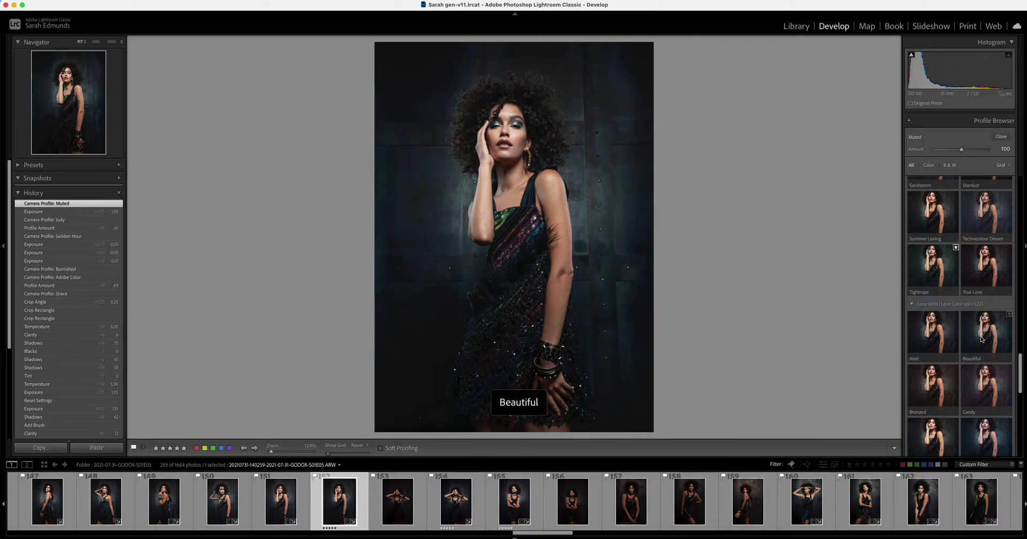
{"action": "left_click", "coordinate": [1000, 351]}
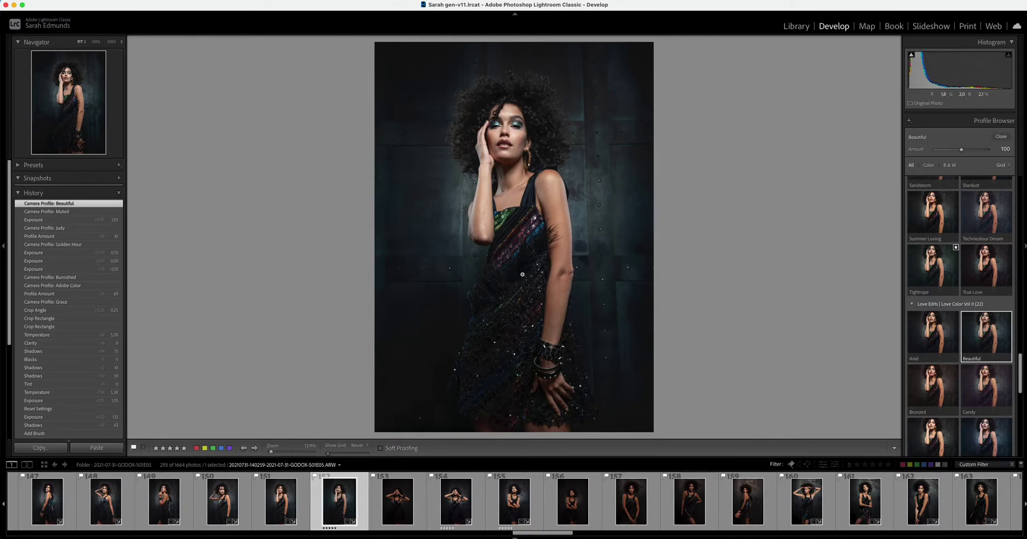
{"action": "mouse_move", "coordinate": [961, 149]}
{"action": "left_mouse_down"}
{"action": "mouse_move", "coordinate": [925, 149]}
{"action": "mouse_move", "coordinate": [960, 152]}
{"action": "left_mouse_up"}
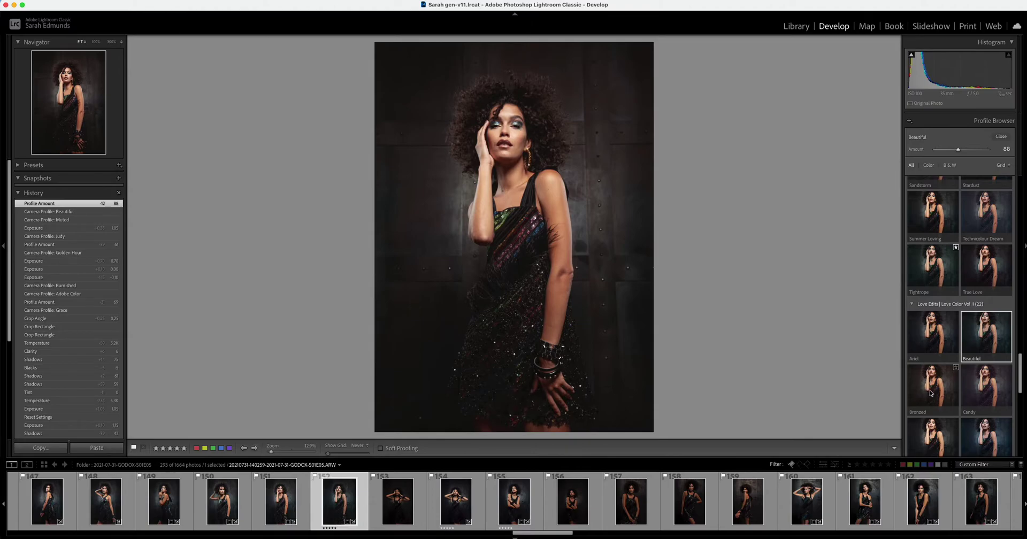
Switch the portrait to the Candy profile from Love Color Vol II and raise the contrast to +12.
{"action": "left_click", "coordinate": [984, 393]}
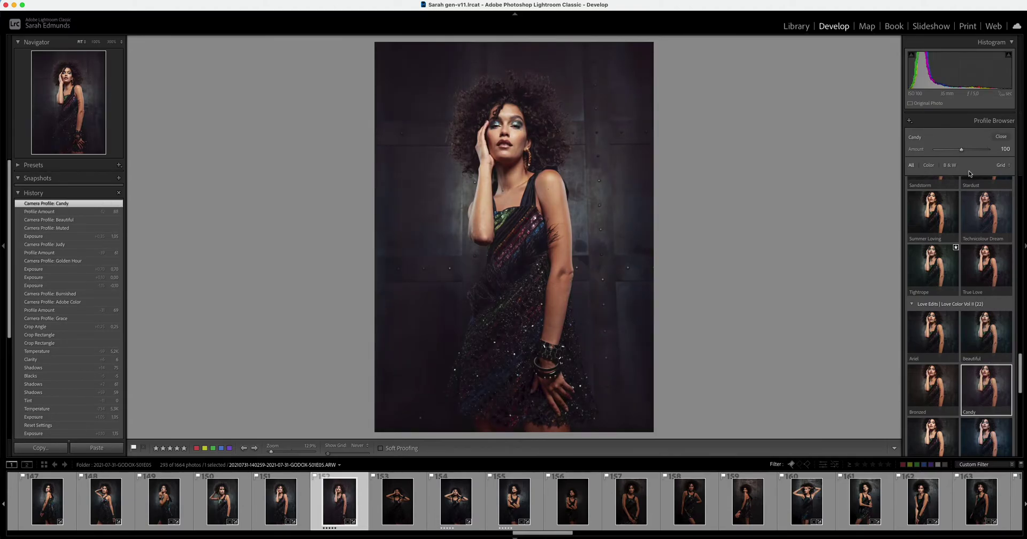
{"action": "left_click", "coordinate": [999, 137]}
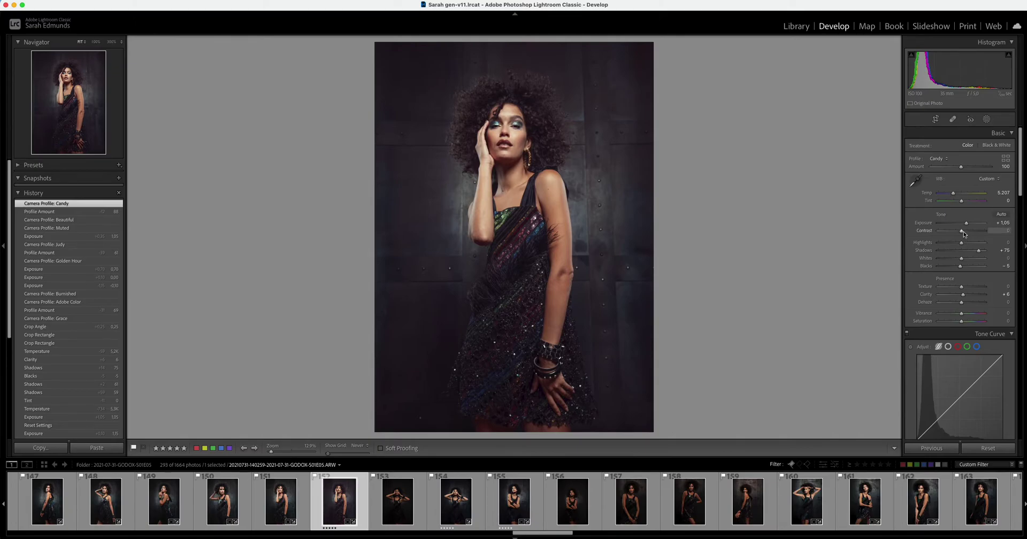
{"action": "left_click_drag", "start_coordinate": [962, 233], "coordinate": [964, 234]}
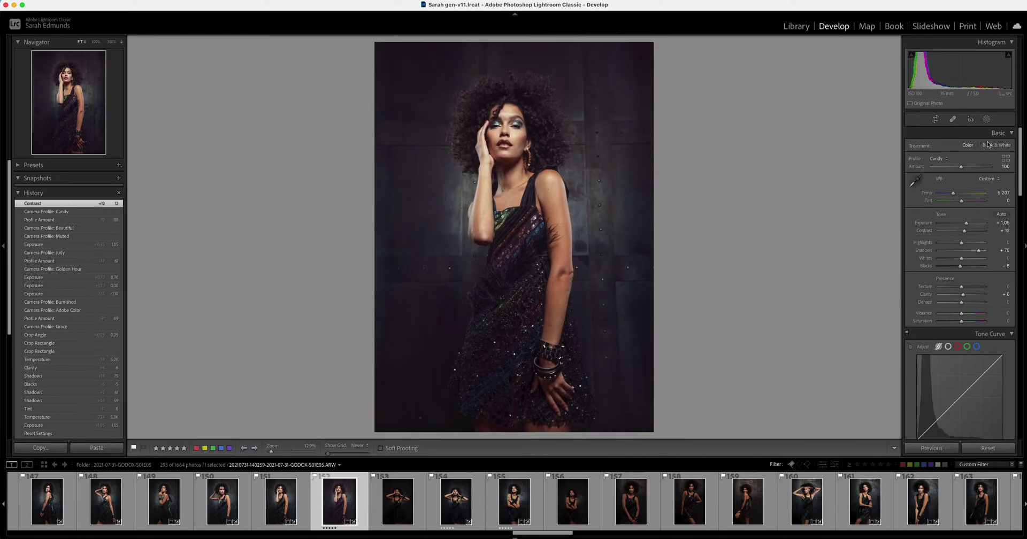
Replace the profile with Maison from Love Color Vol II and reduce its amount to 55.
{"action": "left_click", "coordinate": [1005, 159]}
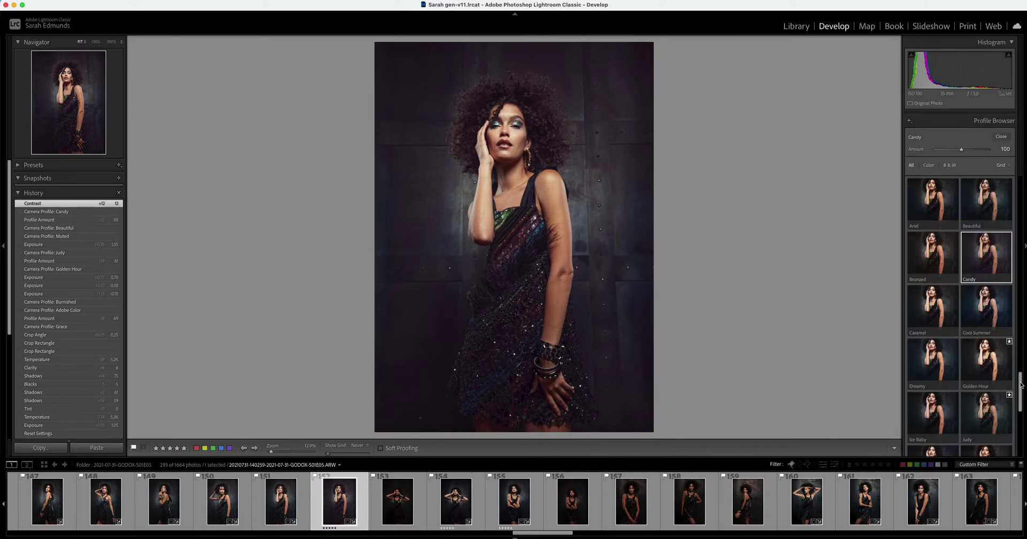
{"action": "scroll", "coordinate": [1020, 387], "scroll_direction": "down", "scroll_amount": 3}
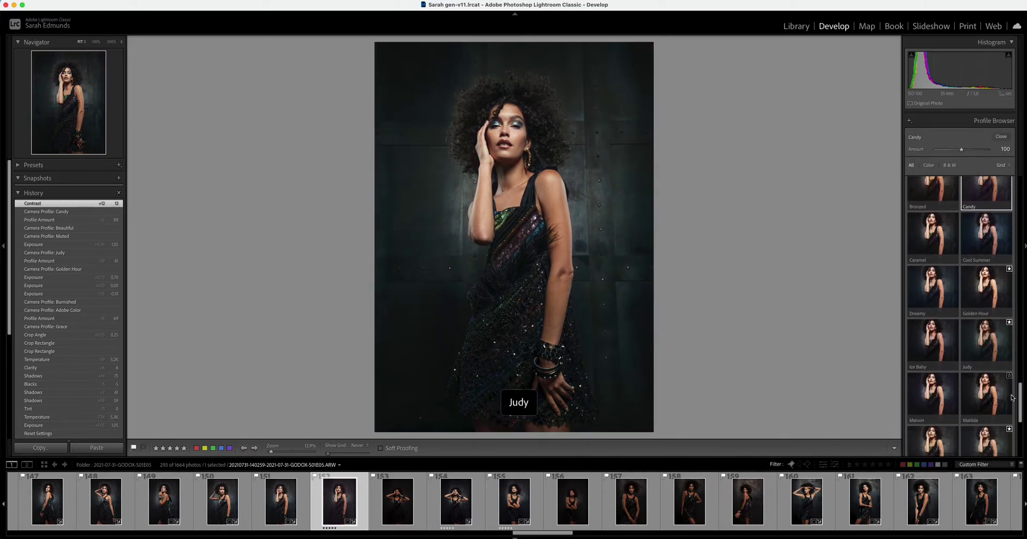
{"action": "left_click", "coordinate": [945, 406]}
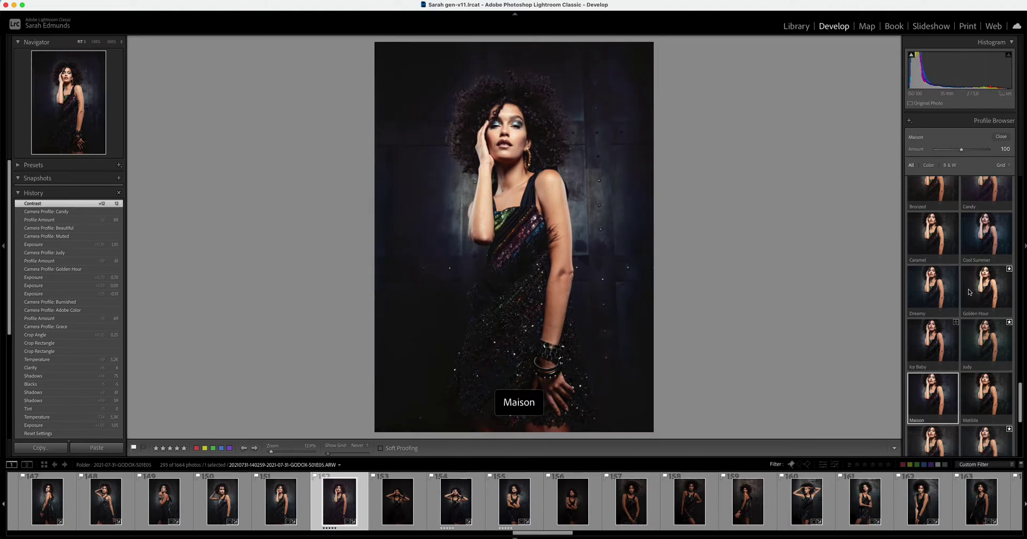
{"action": "left_click_drag", "start_coordinate": [961, 150], "coordinate": [949, 151]}
Preview more creative color profiles on the portrait, apply Technicolour from Love Color Vol II, and set its amount to 42.
{"action": "scroll", "coordinate": [1020, 396], "scroll_direction": "down", "scroll_amount": 5}
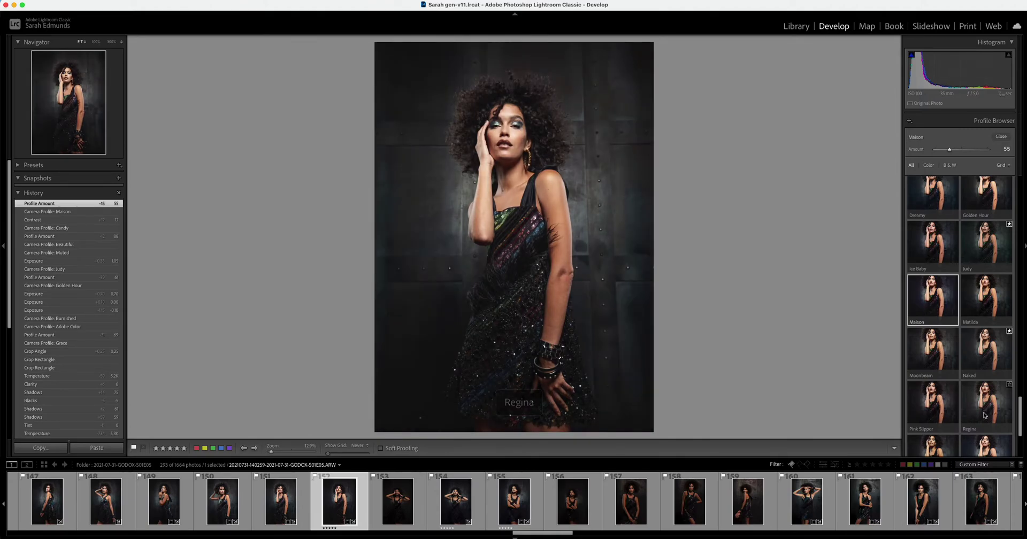
{"action": "scroll", "coordinate": [1019, 342], "scroll_direction": "down", "scroll_amount": 3}
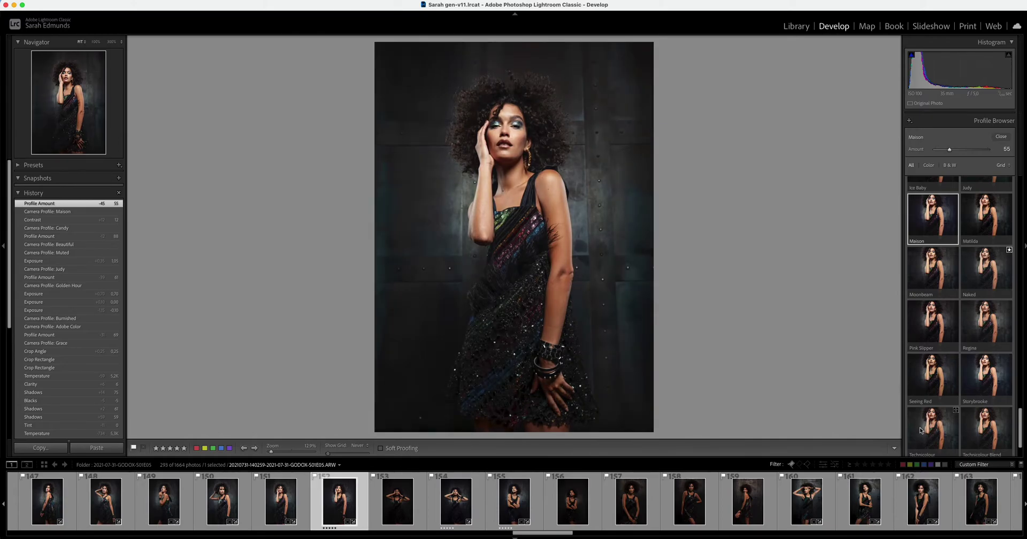
{"action": "scroll", "coordinate": [923, 398], "scroll_direction": "down", "scroll_amount": 2}
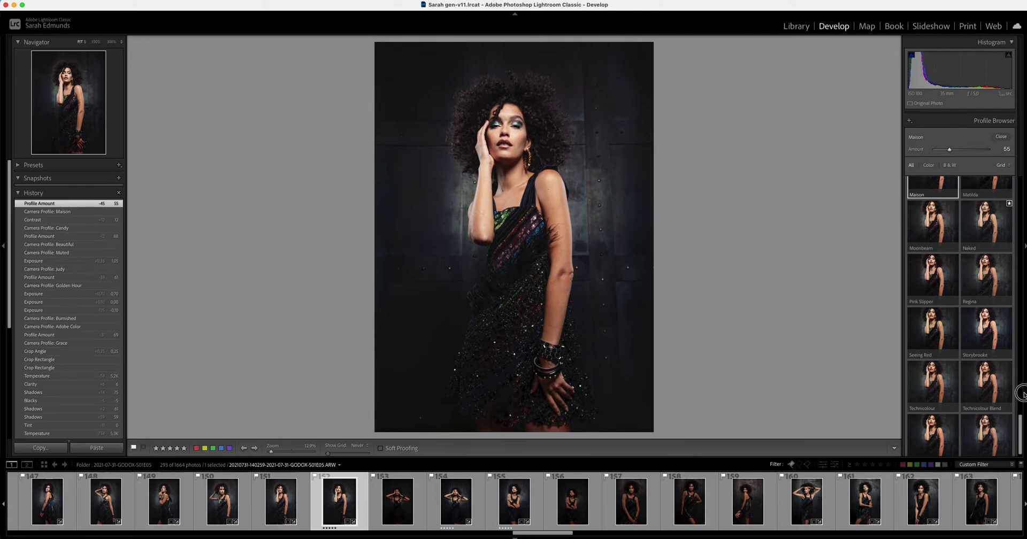
{"action": "left_click_drag", "start_coordinate": [1020, 428], "coordinate": [1018, 338]}
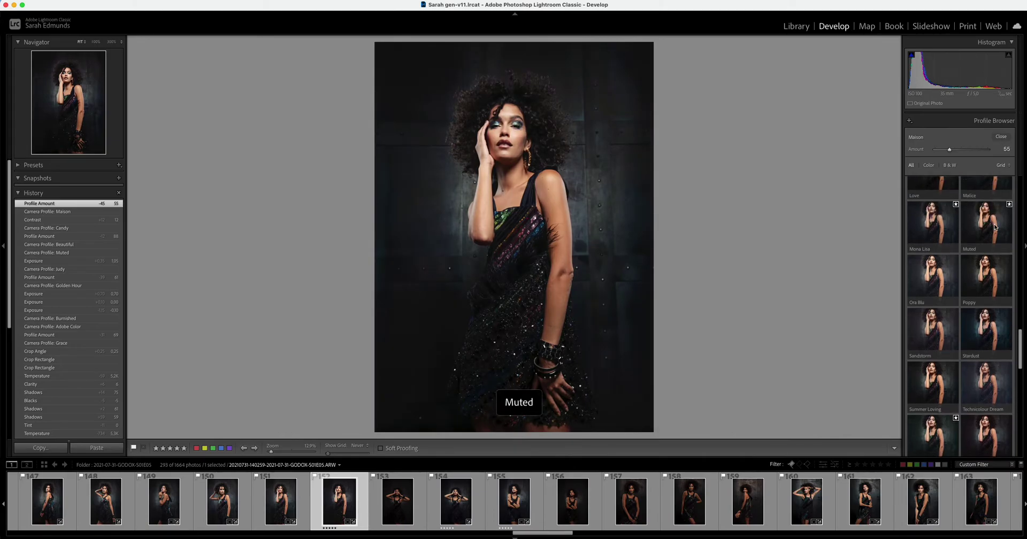
{"action": "left_click_drag", "start_coordinate": [1019, 356], "coordinate": [1021, 443]}
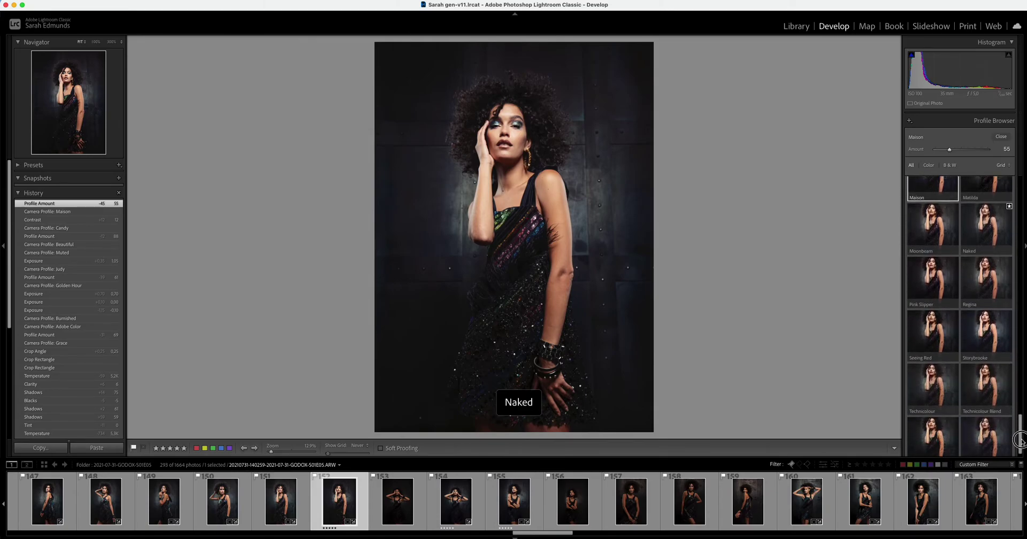
{"action": "left_click", "coordinate": [932, 390]}
{"action": "left_click_drag", "start_coordinate": [944, 154], "coordinate": [946, 151]}
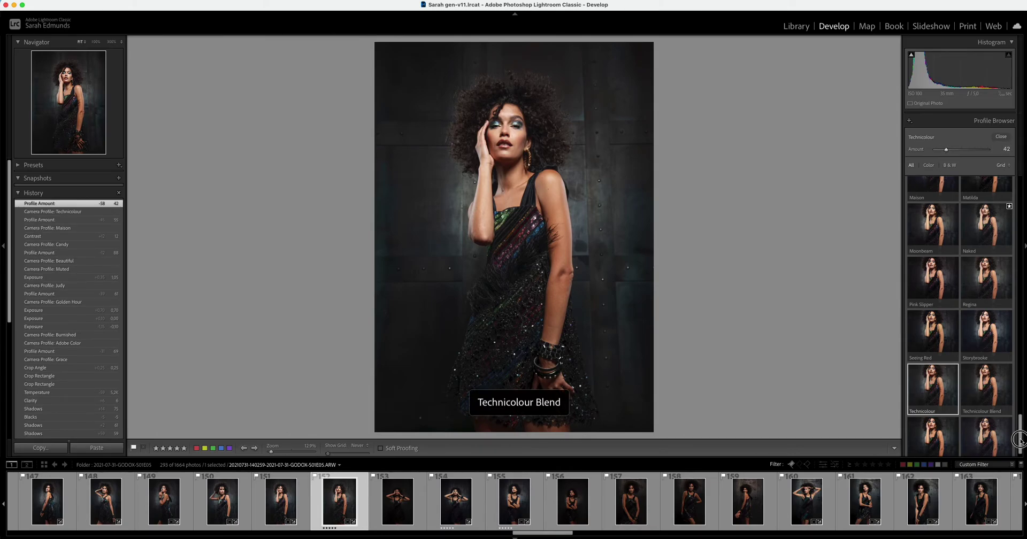
Preview the remaining Love Color Vol II profiles and return the portrait to the favorite Adobe Color profile.
{"action": "scroll", "coordinate": [1015, 449], "scroll_direction": "down", "scroll_amount": 1}
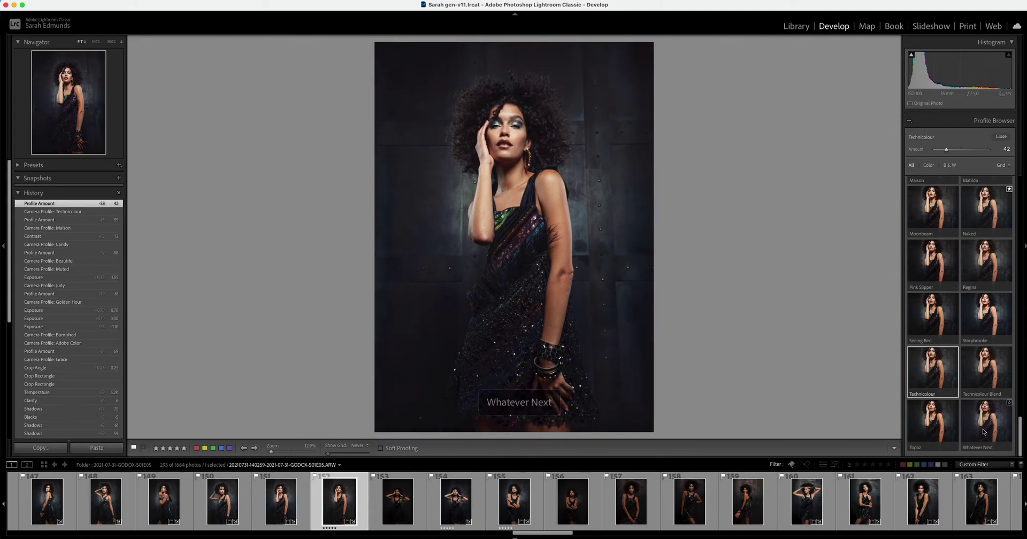
{"action": "left_click_drag", "start_coordinate": [1020, 436], "coordinate": [1019, 374]}
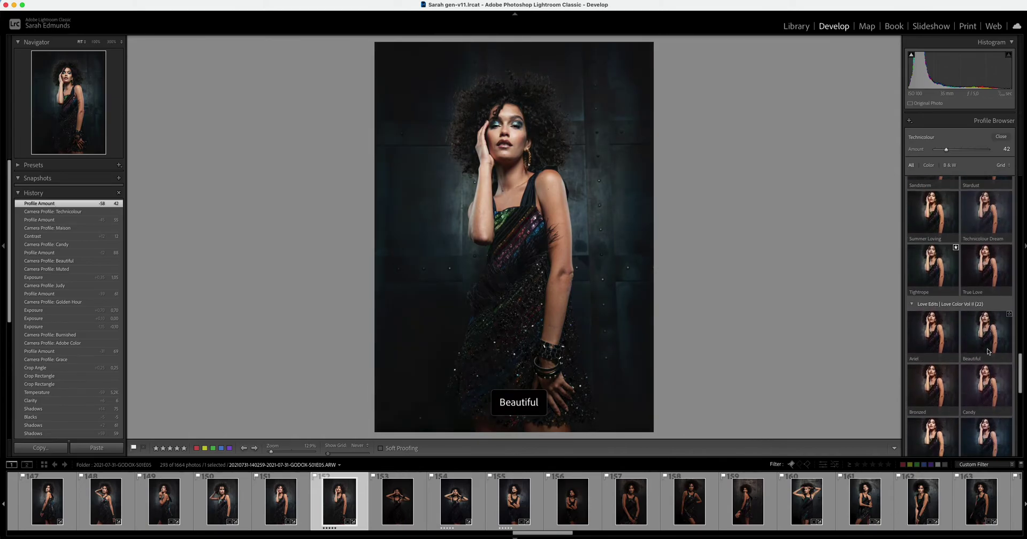
{"action": "left_click", "coordinate": [1001, 137]}
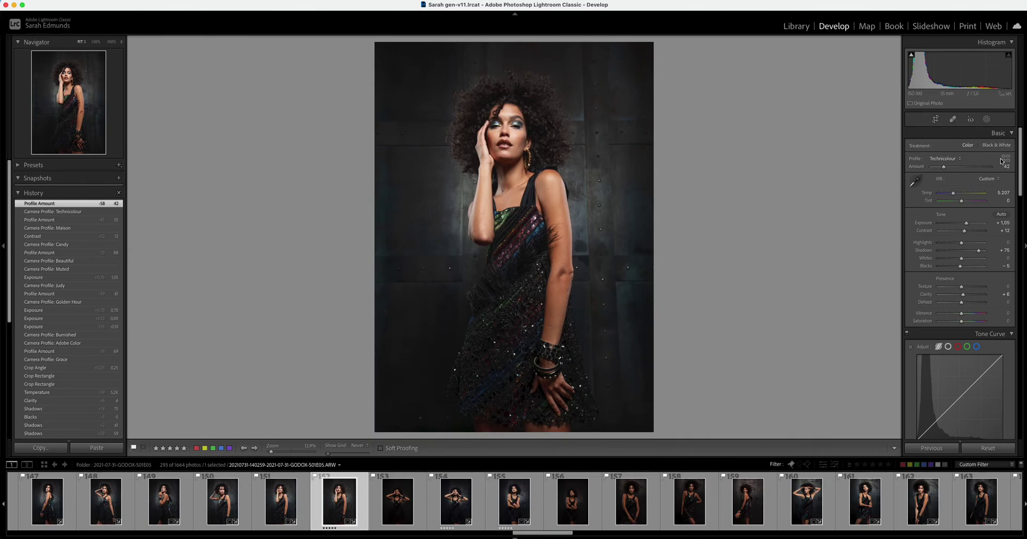
{"action": "left_click", "coordinate": [1005, 160]}
{"action": "scroll", "coordinate": [966, 207], "scroll_direction": "up", "scroll_amount": 10}
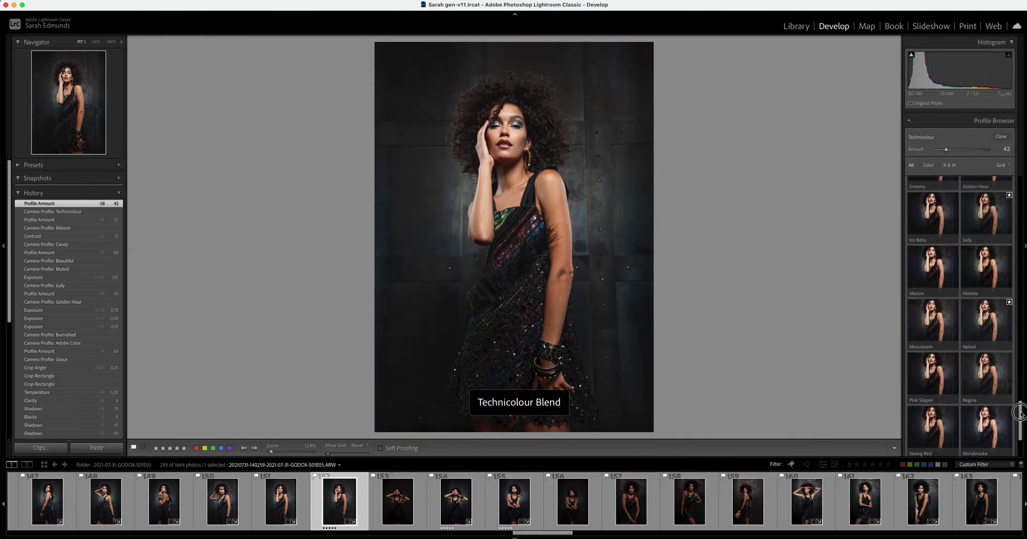
{"action": "left_click", "coordinate": [920, 210]}
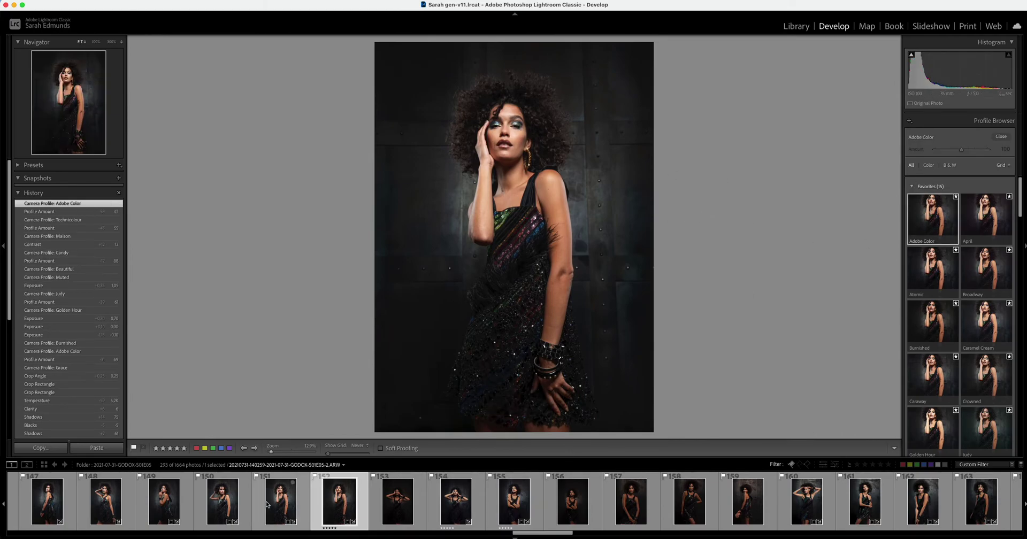
Open the retouched motion-blur portrait from earlier in the shoot and reduce its Atomic profile amount to 0.
{"action": "scroll", "coordinate": [228, 499], "scroll_direction": "up", "scroll_amount": 4}
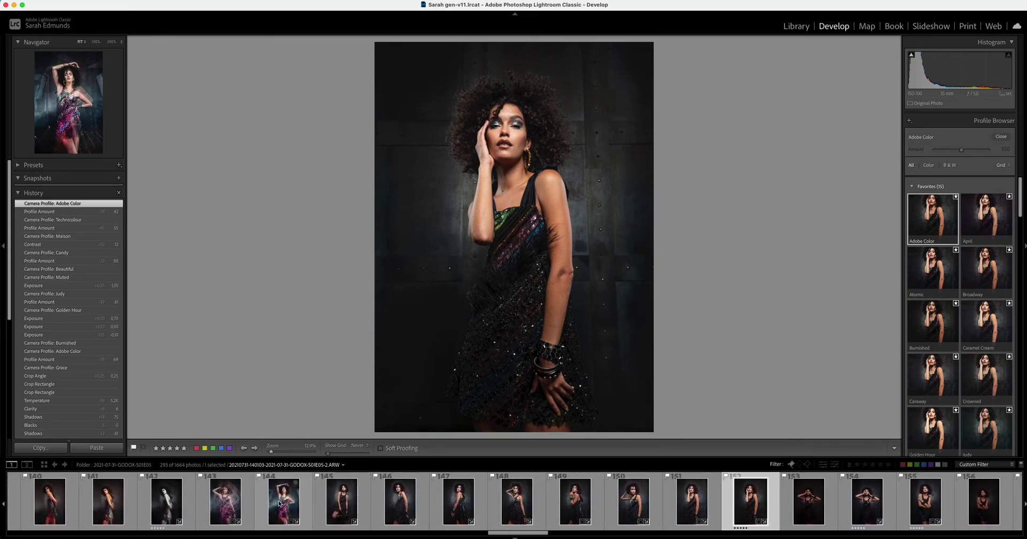
{"action": "scroll", "coordinate": [373, 498], "scroll_direction": "up", "scroll_amount": 10}
{"action": "scroll", "coordinate": [332, 500], "scroll_direction": "up", "scroll_amount": 9}
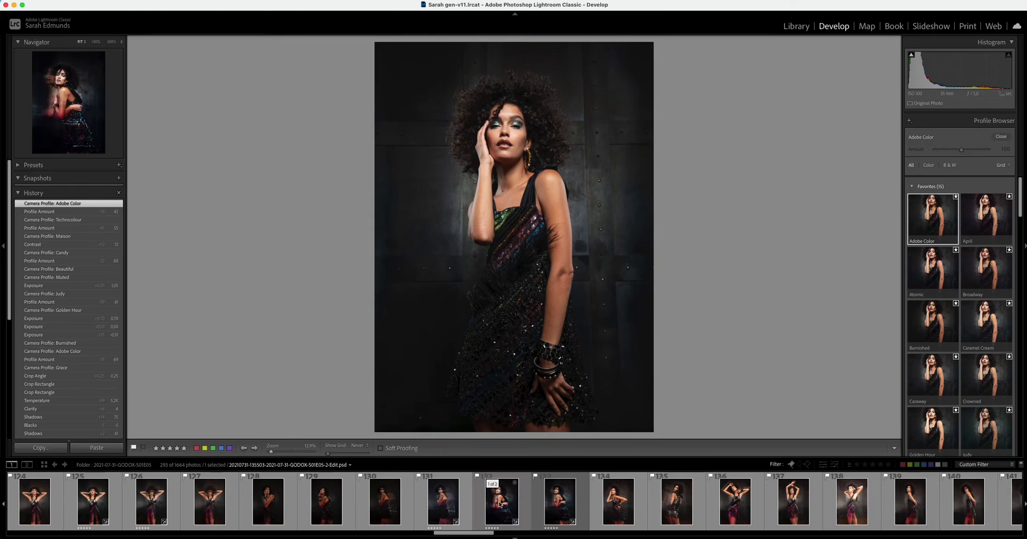
{"action": "left_click", "coordinate": [506, 506]}
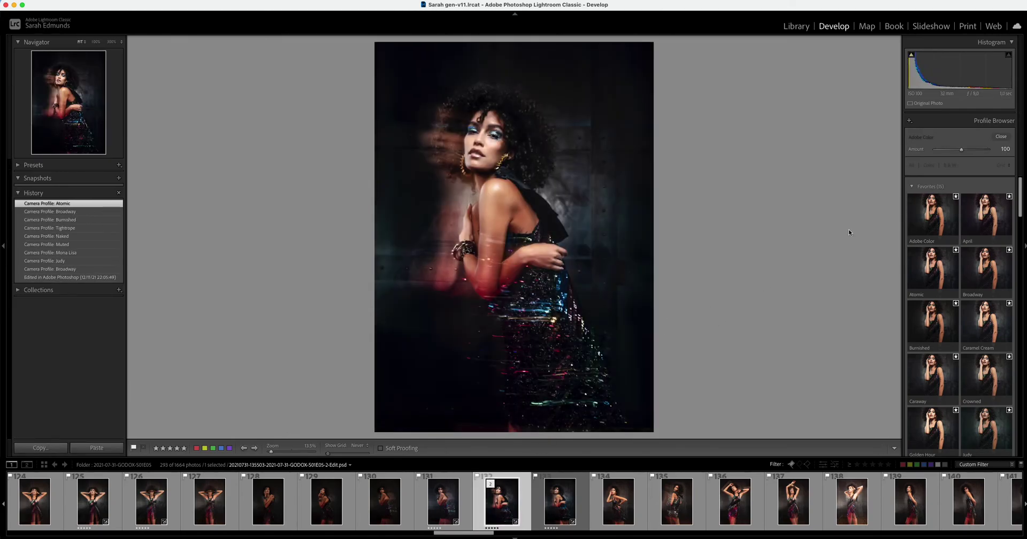
{"action": "left_click", "coordinate": [1001, 137]}
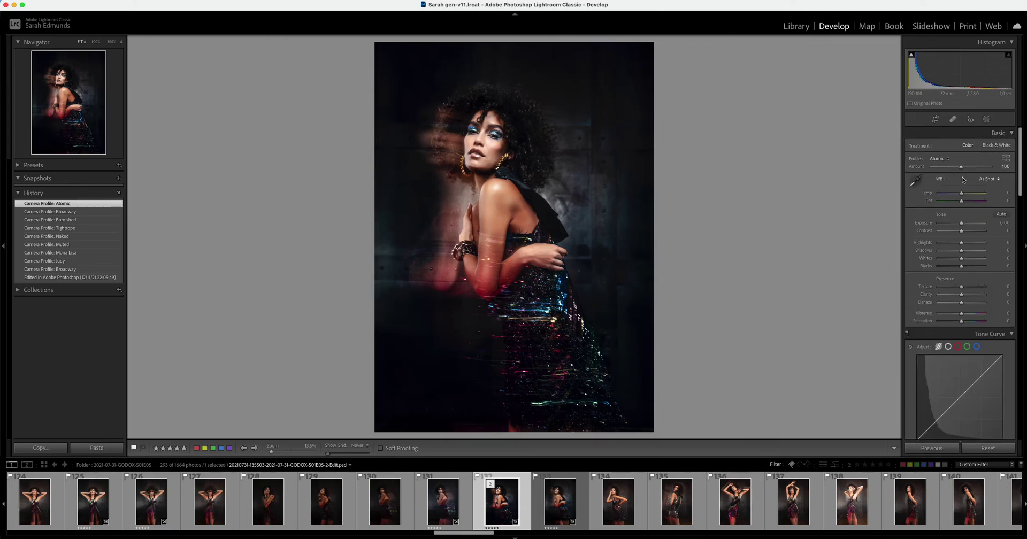
{"action": "left_click_drag", "start_coordinate": [961, 166], "coordinate": [894, 182]}
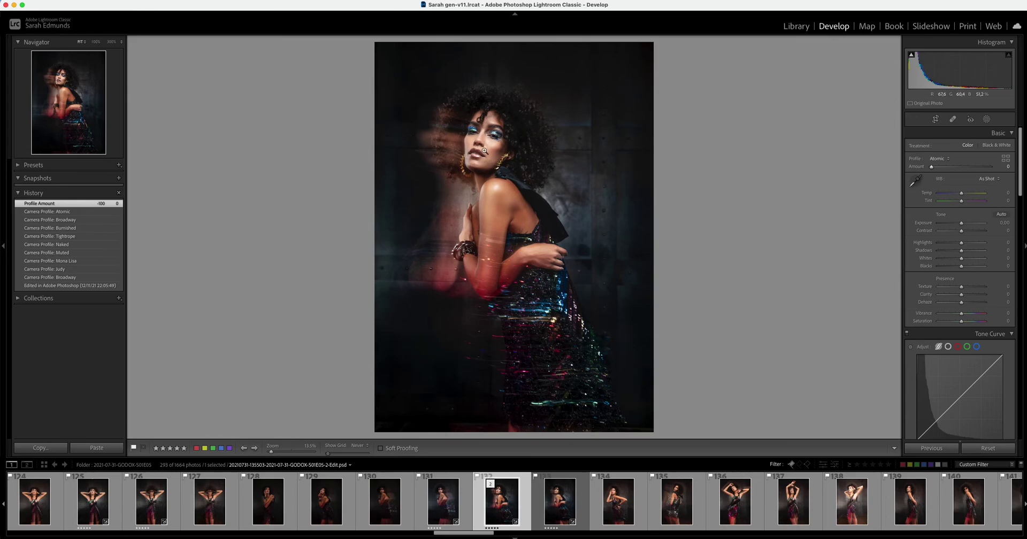
Examine the skin on the motion-blur portrait's face and shoulder at 100% magnification, and return to the full view.
{"action": "left_click", "coordinate": [484, 151]}
{"action": "scroll", "coordinate": [586, 243], "scroll_direction": "up", "scroll_amount": 2}
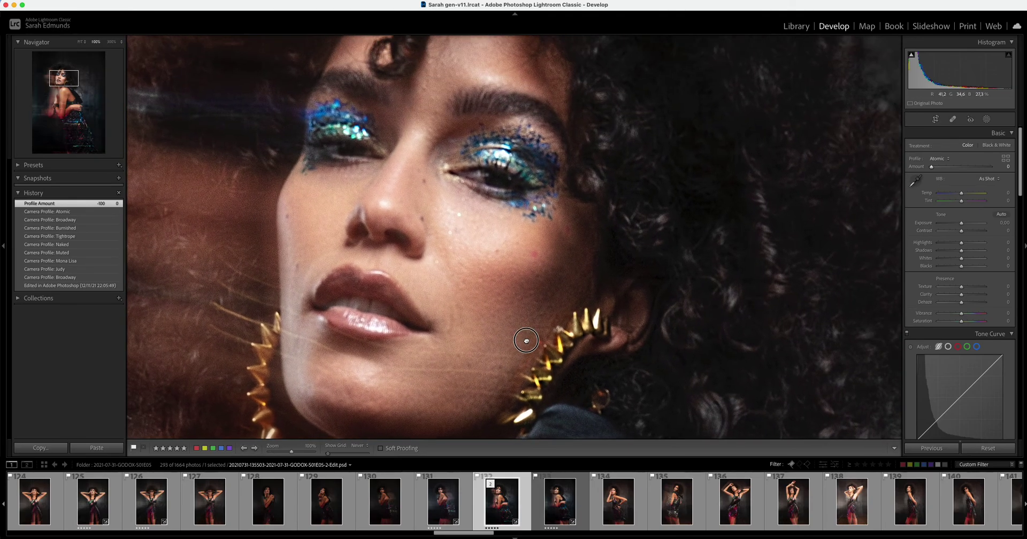
{"action": "scroll", "coordinate": [571, 161], "scroll_direction": "down", "scroll_amount": 10}
{"action": "scroll", "coordinate": [560, 263], "scroll_direction": "down", "scroll_amount": 3}
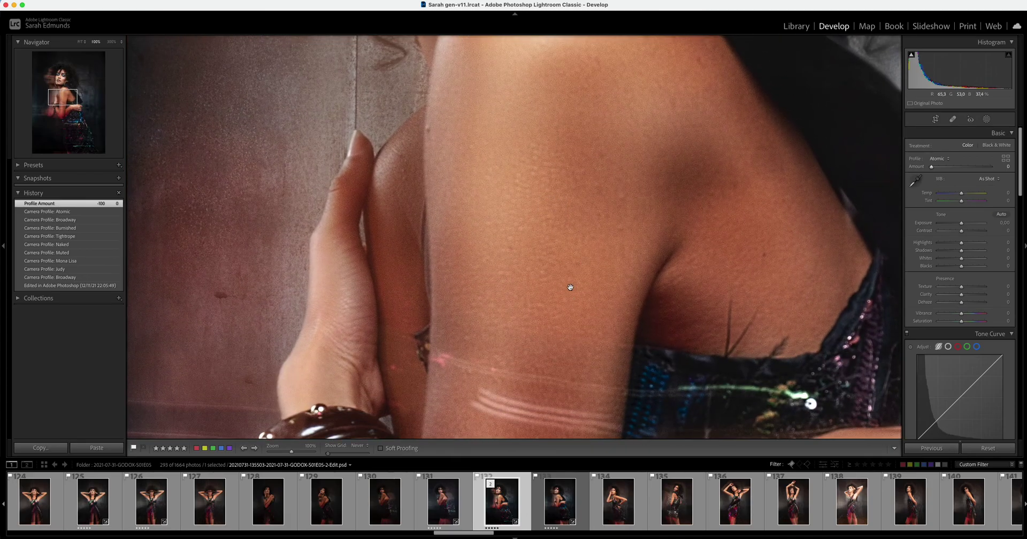
{"action": "left_click", "coordinate": [575, 262]}
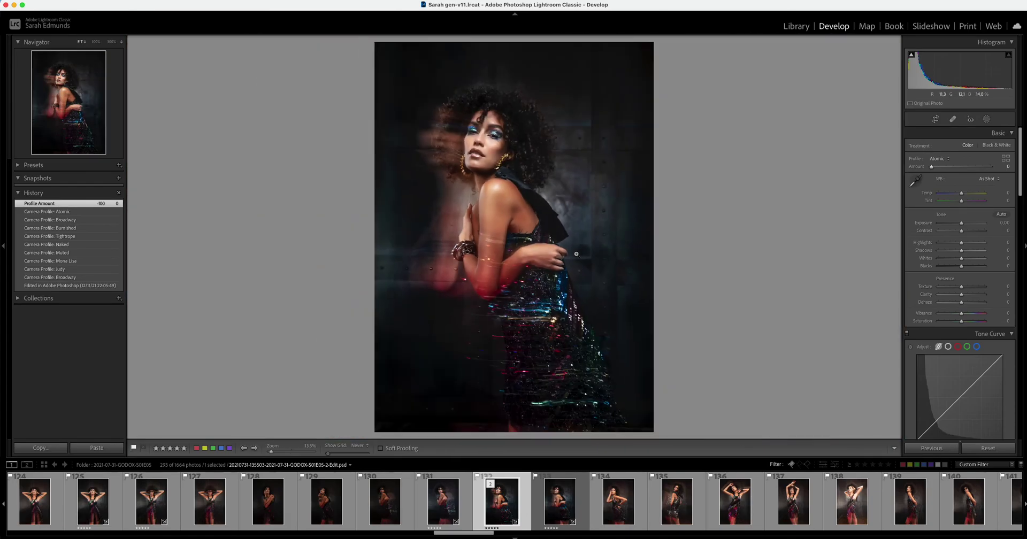
{"action": "left_click", "coordinate": [487, 148]}
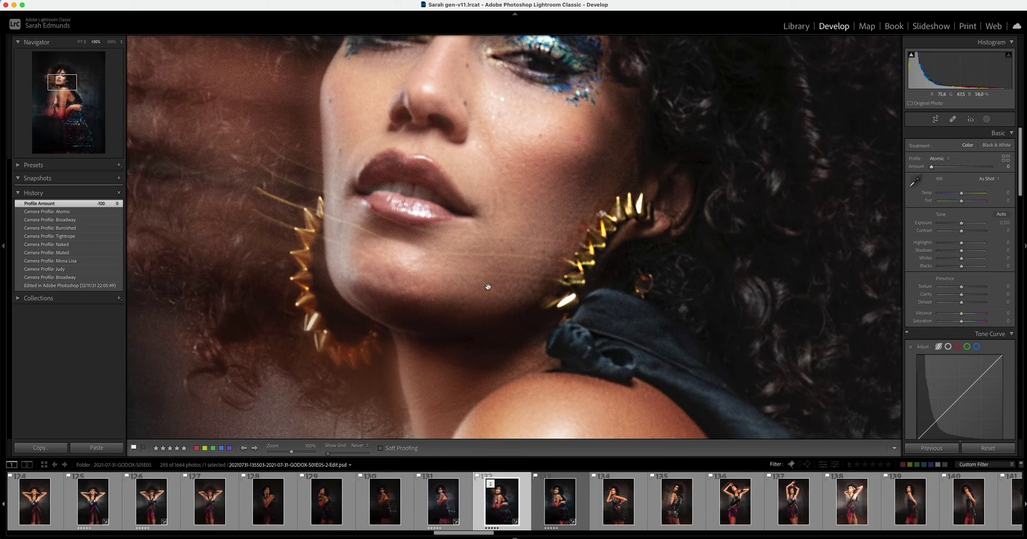
{"action": "left_click", "coordinate": [567, 231]}
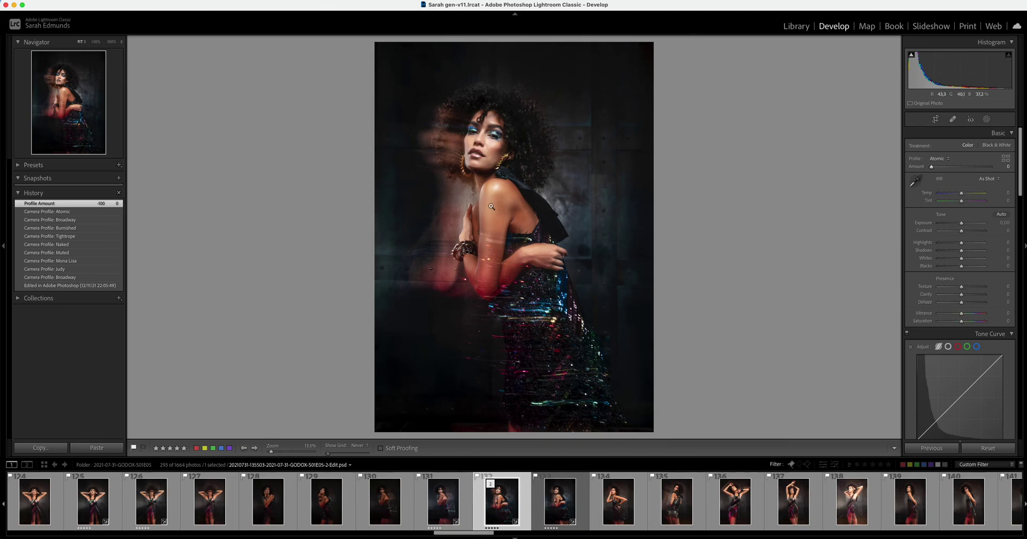
Preview the creative color profiles on the motion-blur portrait and apply the Caraway profile.
{"action": "left_click", "coordinate": [1006, 158]}
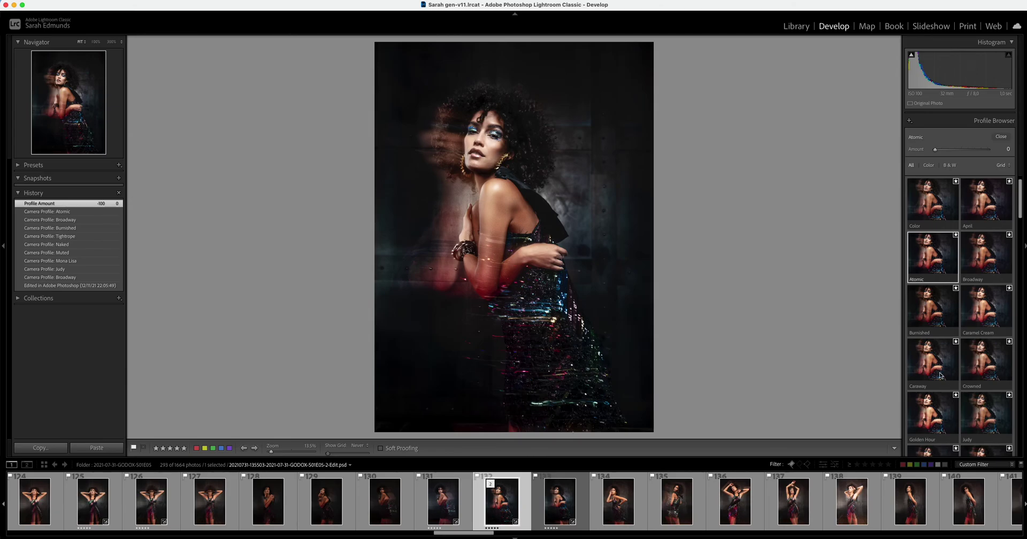
{"action": "scroll", "coordinate": [977, 426], "scroll_direction": "down", "scroll_amount": 3}
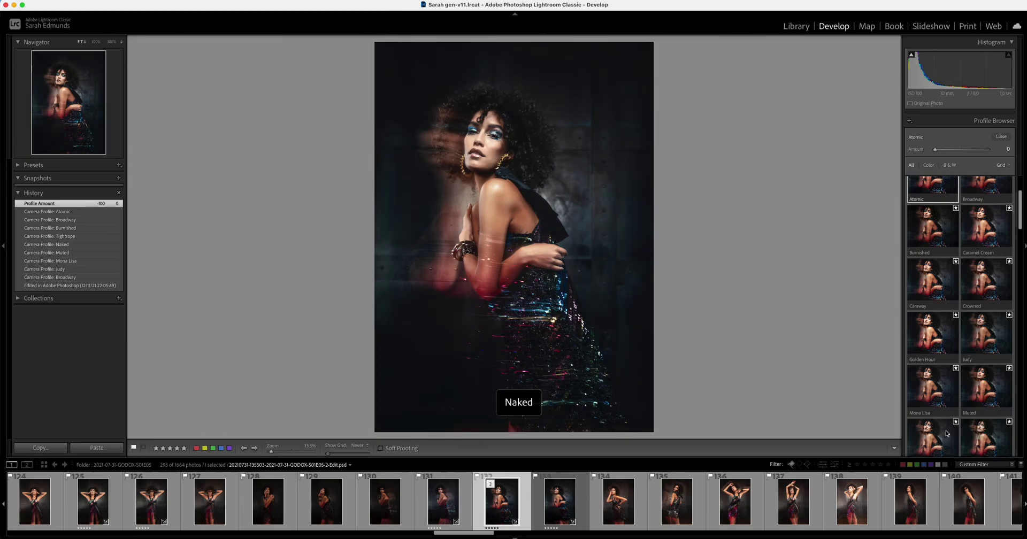
{"action": "scroll", "coordinate": [944, 434], "scroll_direction": "down", "scroll_amount": 3}
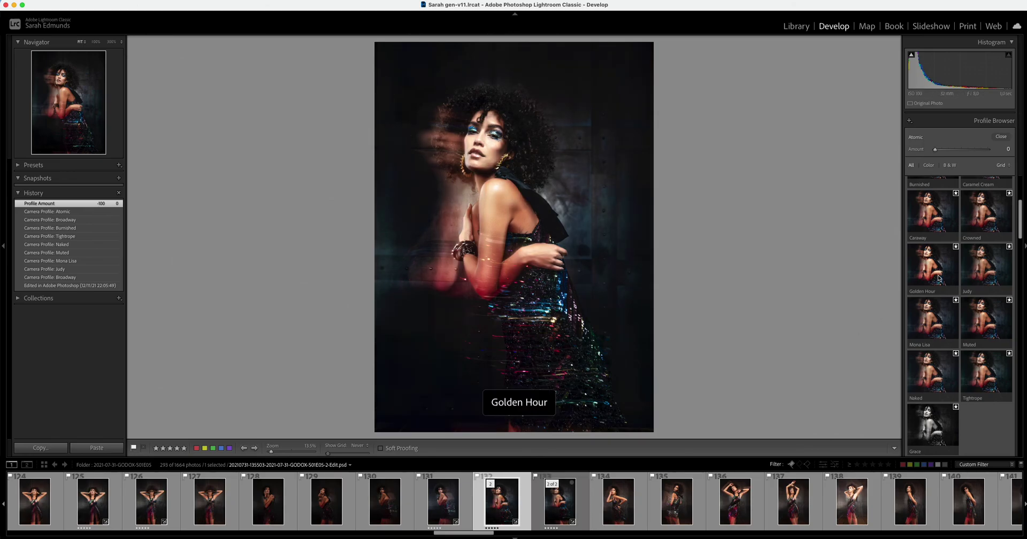
{"action": "left_click", "coordinate": [937, 218]}
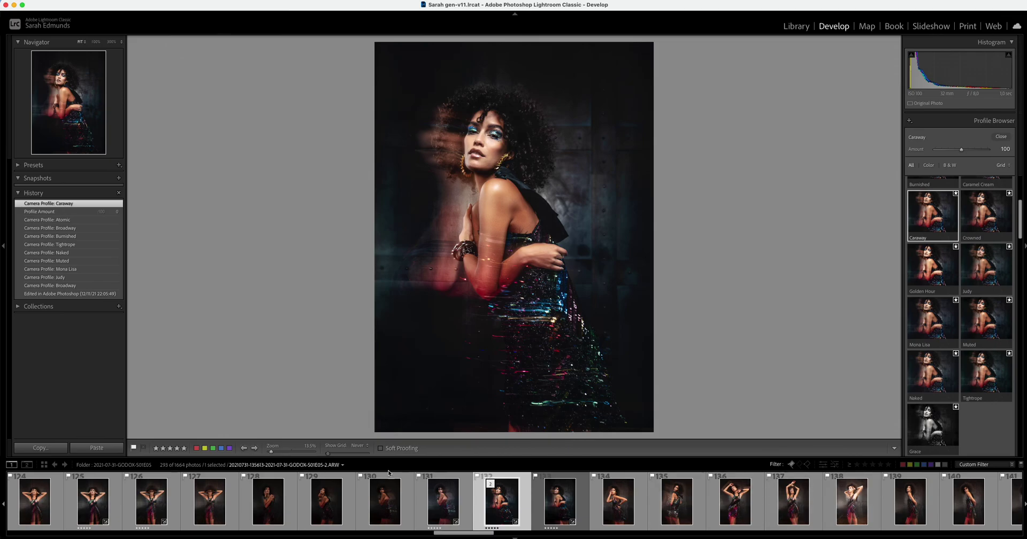
Extend the selection to the next three photos and synchronize only Treatment & Profile to them from the Library.
{"action": "left_click", "coordinate": [674, 502], "text": "shift"}
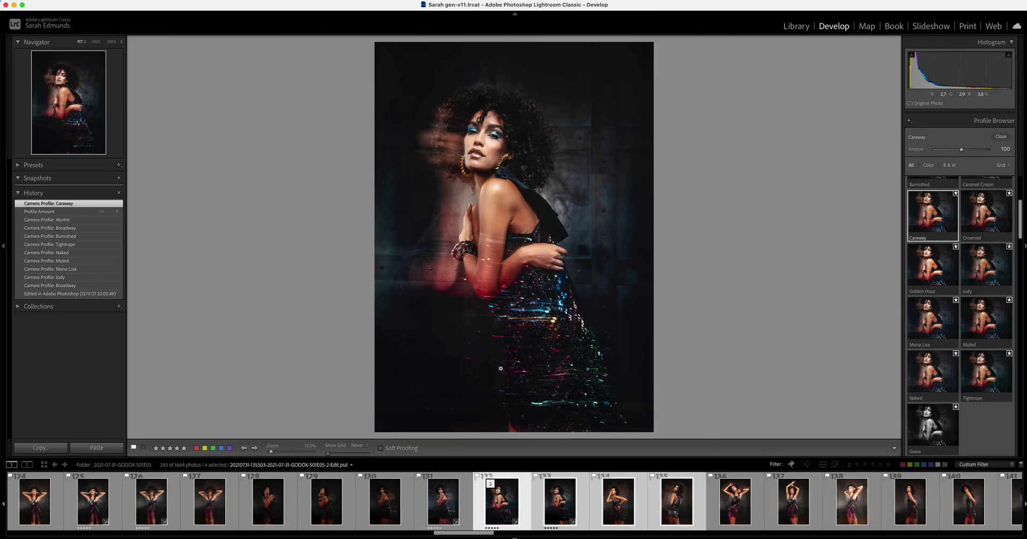
{"action": "left_click", "coordinate": [796, 25]}
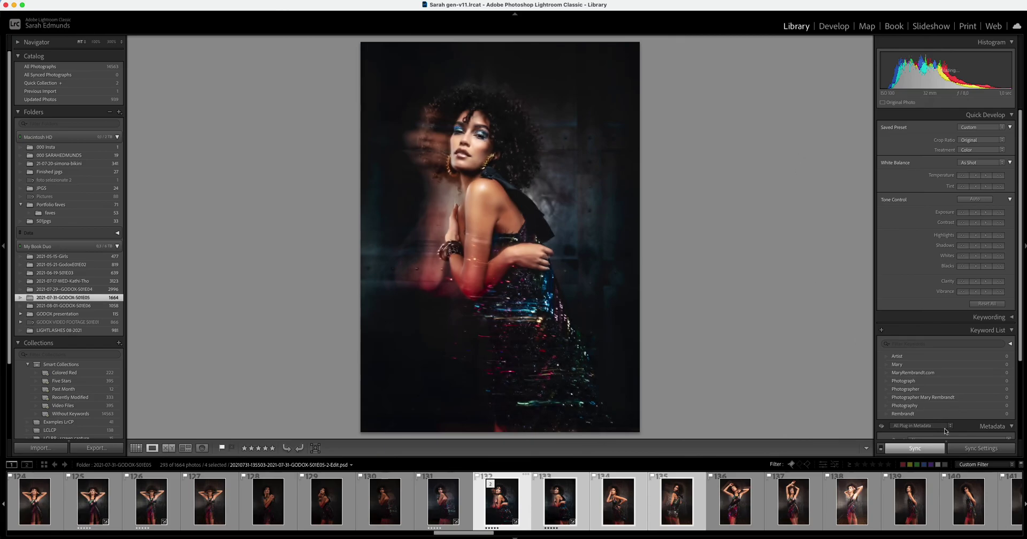
{"action": "left_click", "coordinate": [981, 448]}
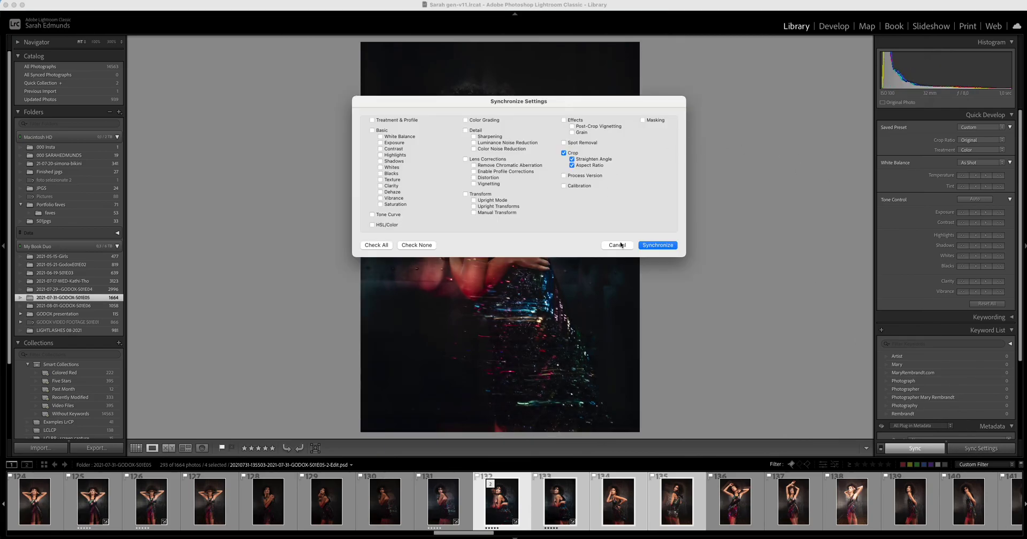
{"action": "left_click", "coordinate": [416, 245]}
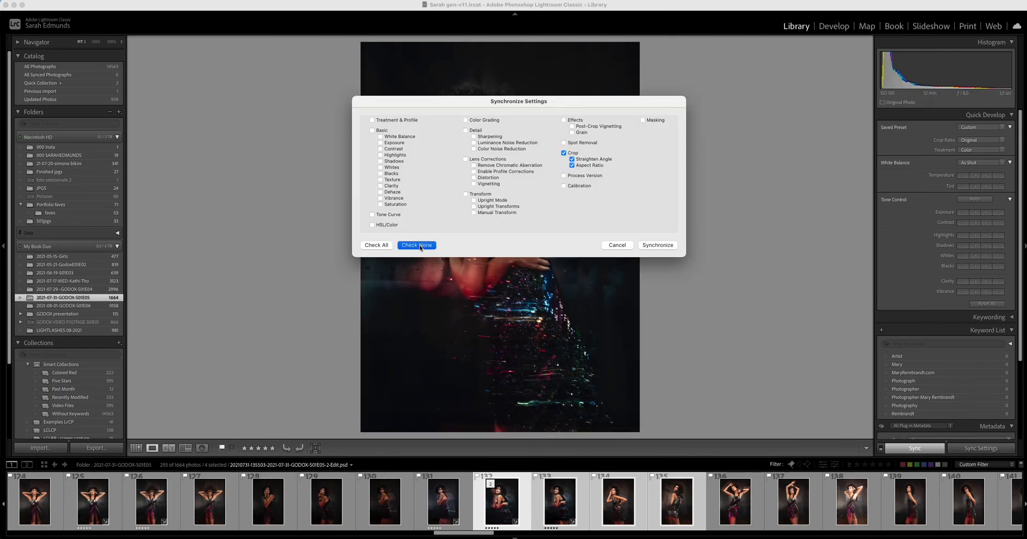
{"action": "left_click", "coordinate": [372, 119]}
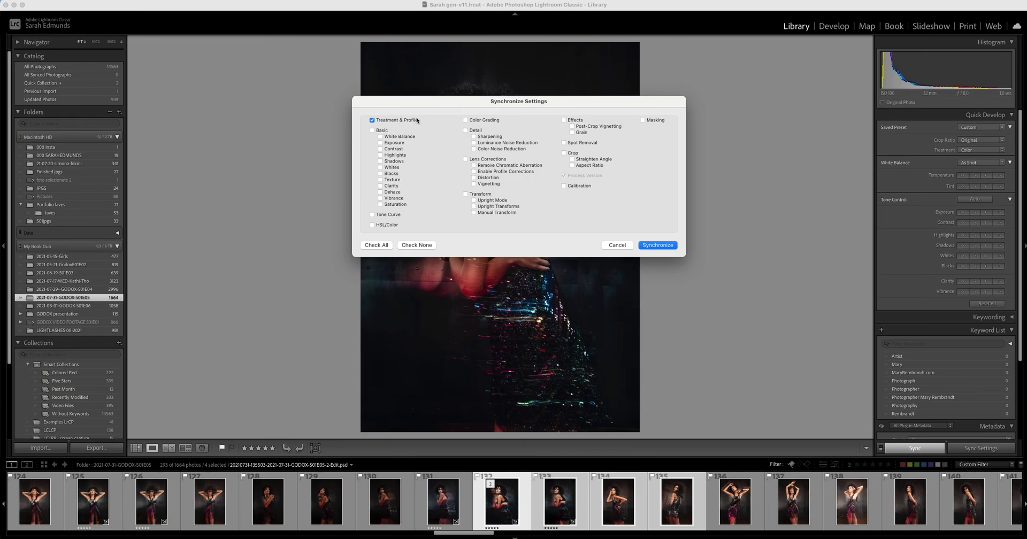
{"action": "left_click", "coordinate": [661, 245]}
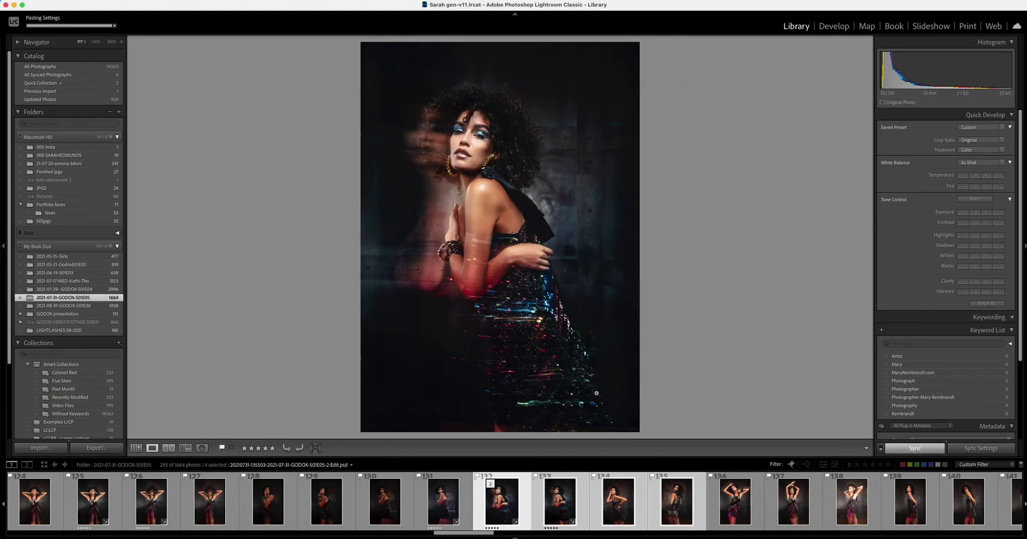